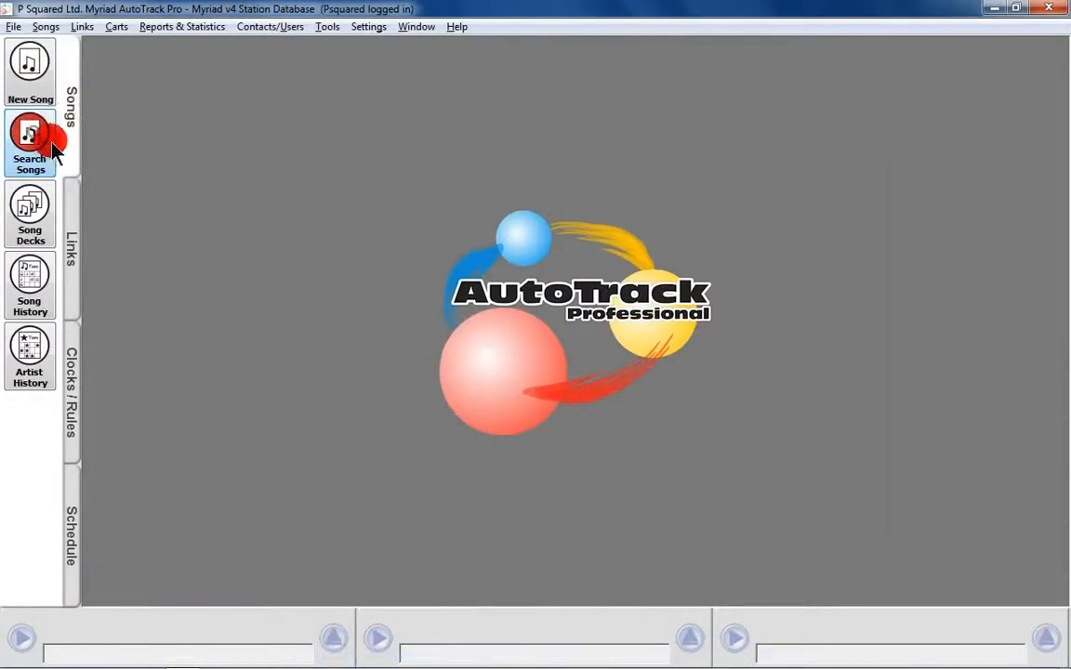
# - Search the song database for "Daniel Bedingfield" and widen the search window to show more result columns
pyautogui.click(42, 149)
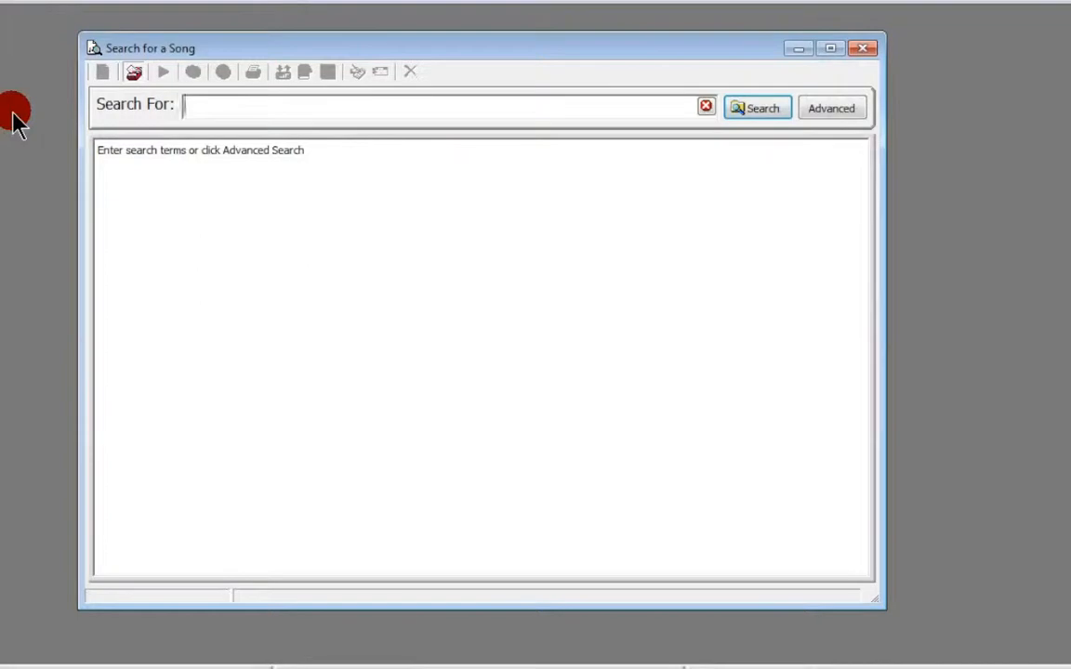
pyautogui.write('D')
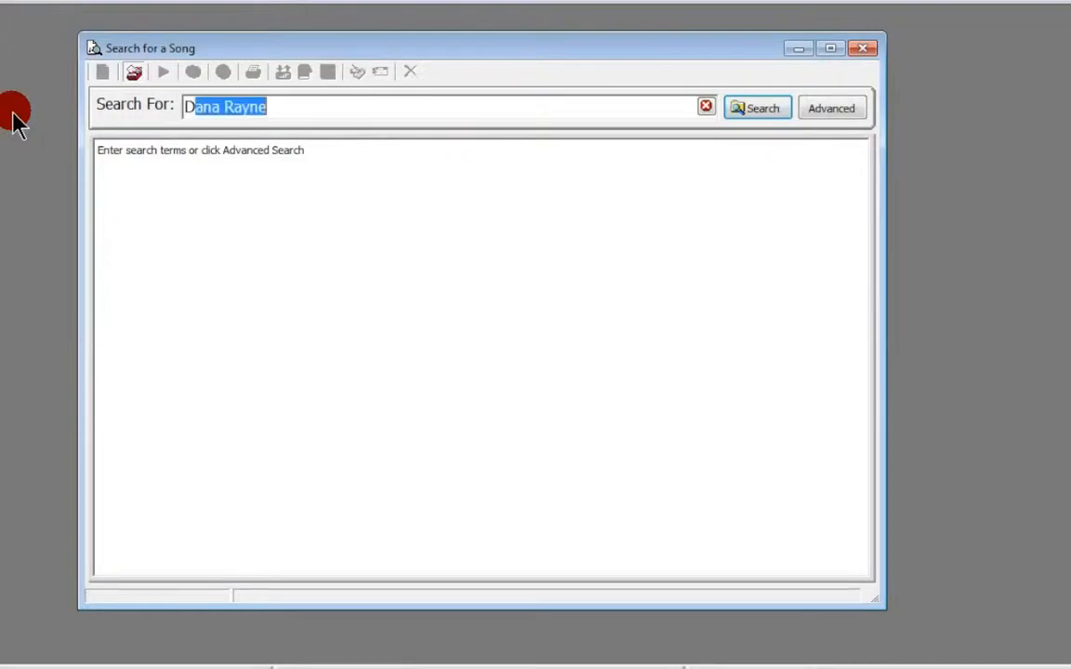
pyautogui.write('aniel')
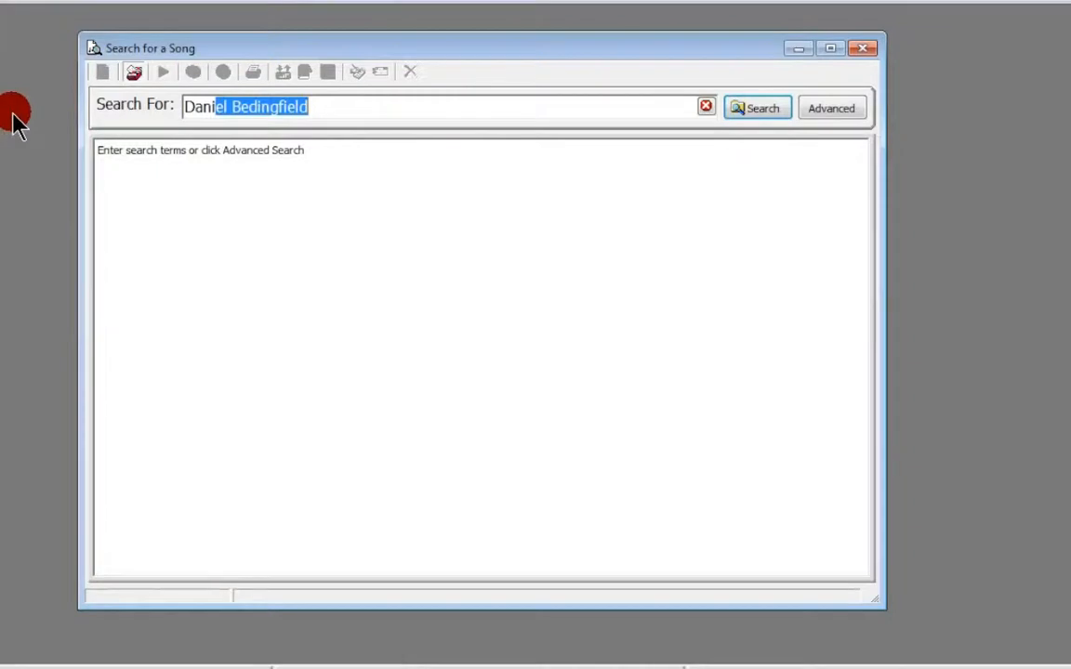
pyautogui.press('Return')
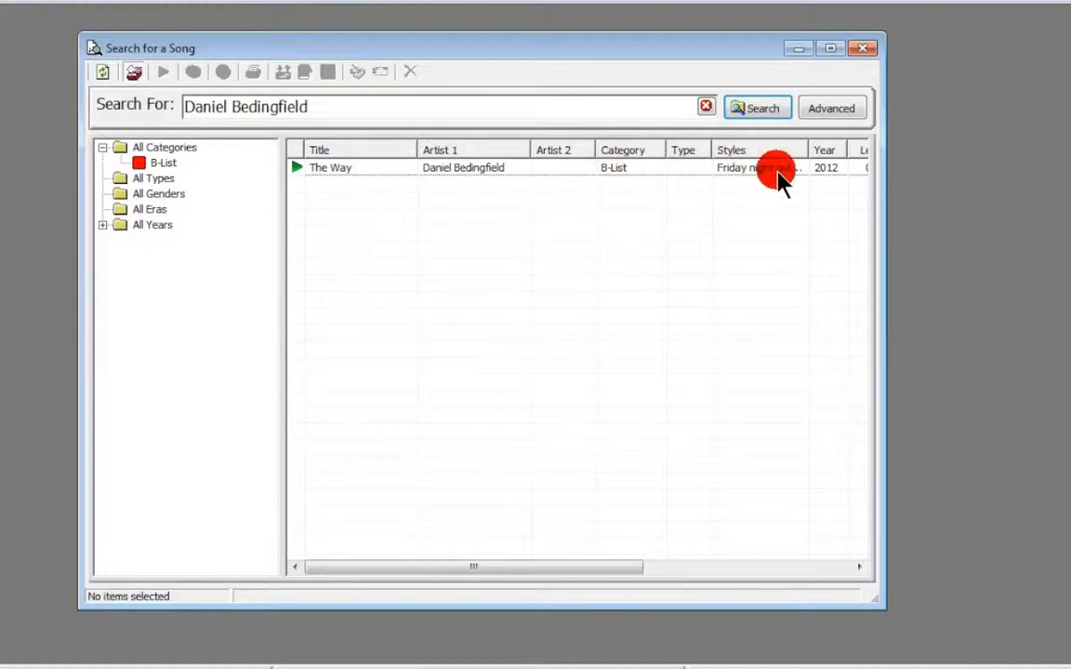
pyautogui.moveTo(886, 201); pyautogui.dragTo(1058, 209)
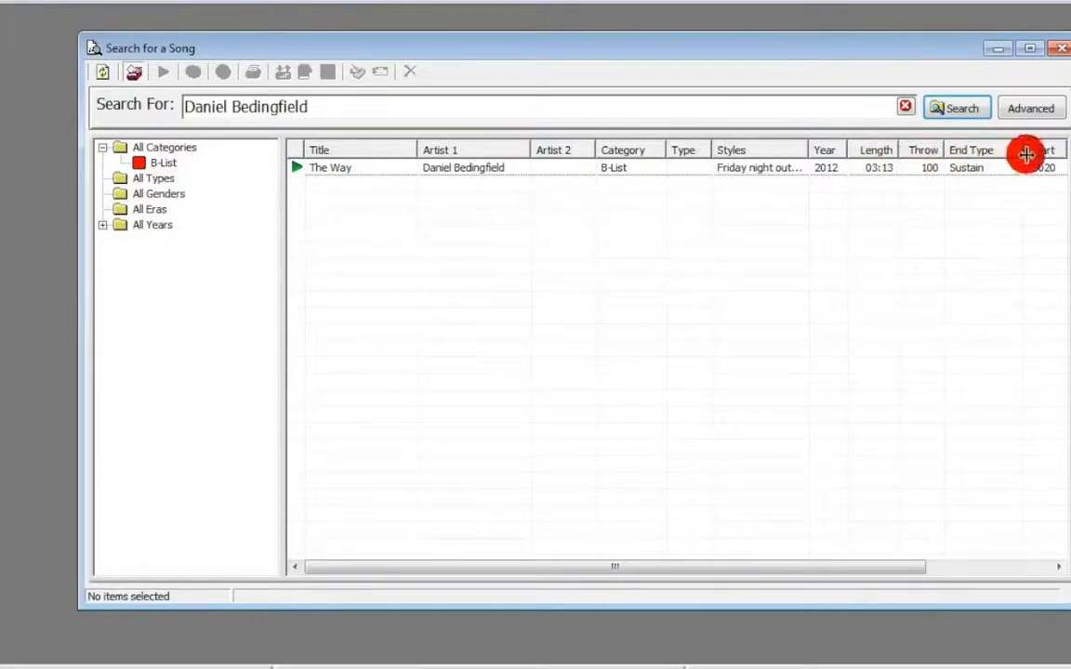
# - Open the song details of "The Way" from the search results and close them without changes
pyautogui.click(374, 176)
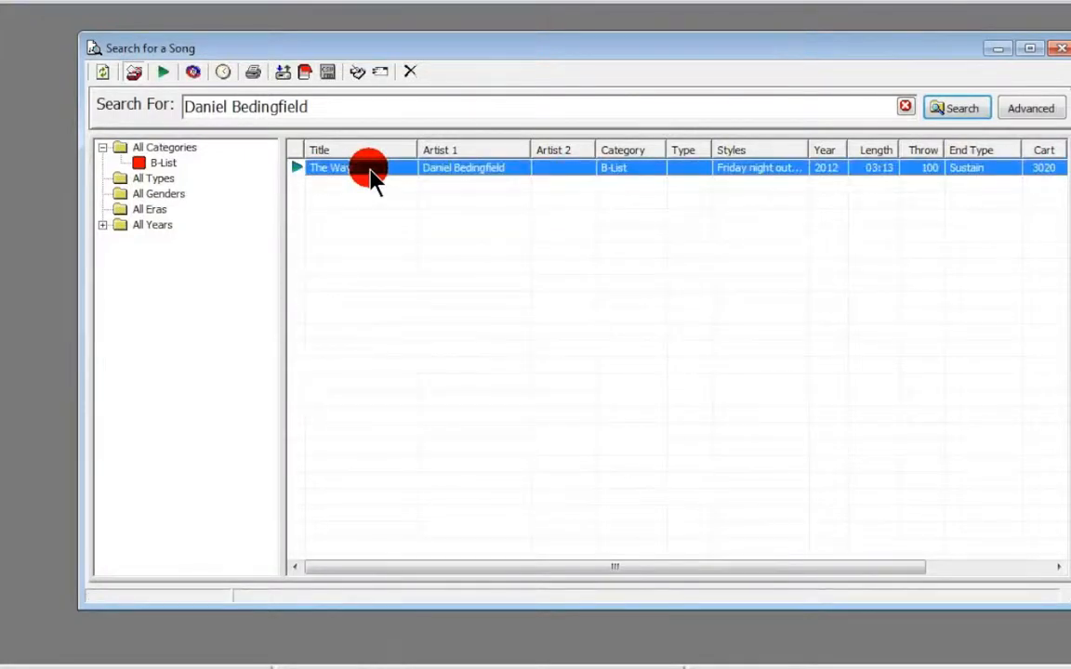
pyautogui.doubleClick(370, 176)
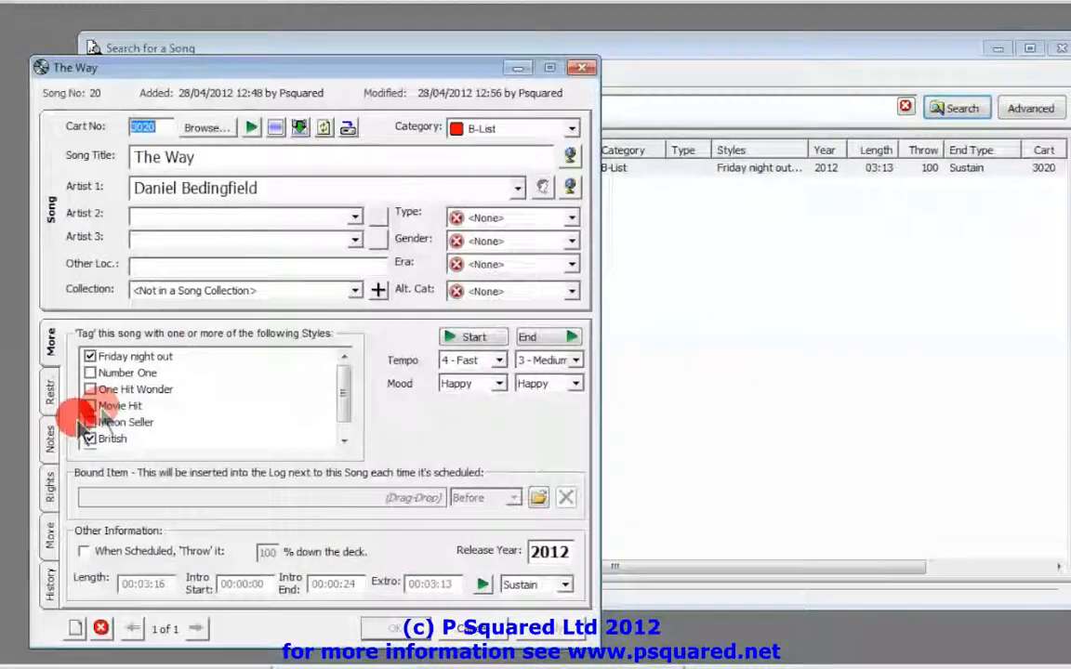
pyautogui.click(474, 632)
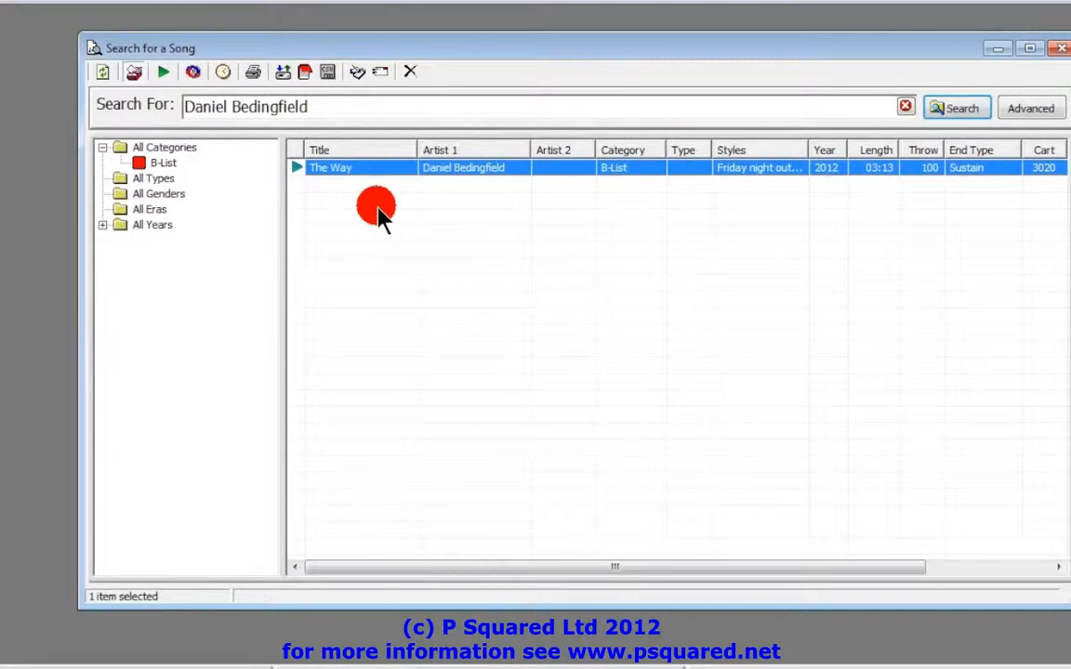
pyautogui.click(290, 169)
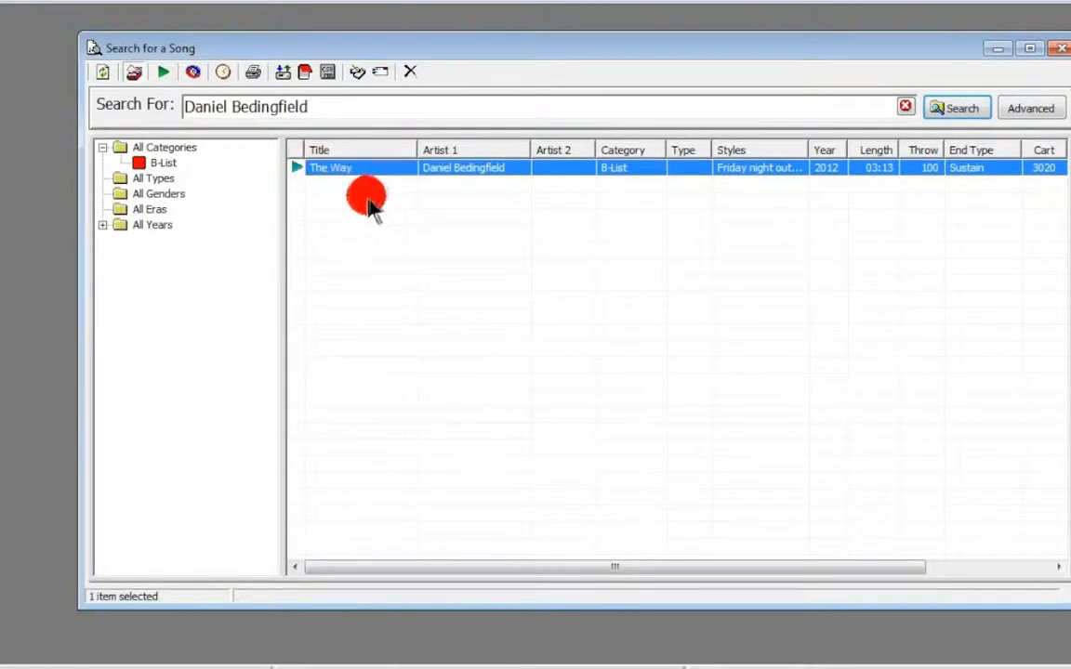
pyautogui.click(135, 74)
pyautogui.click(135, 75)
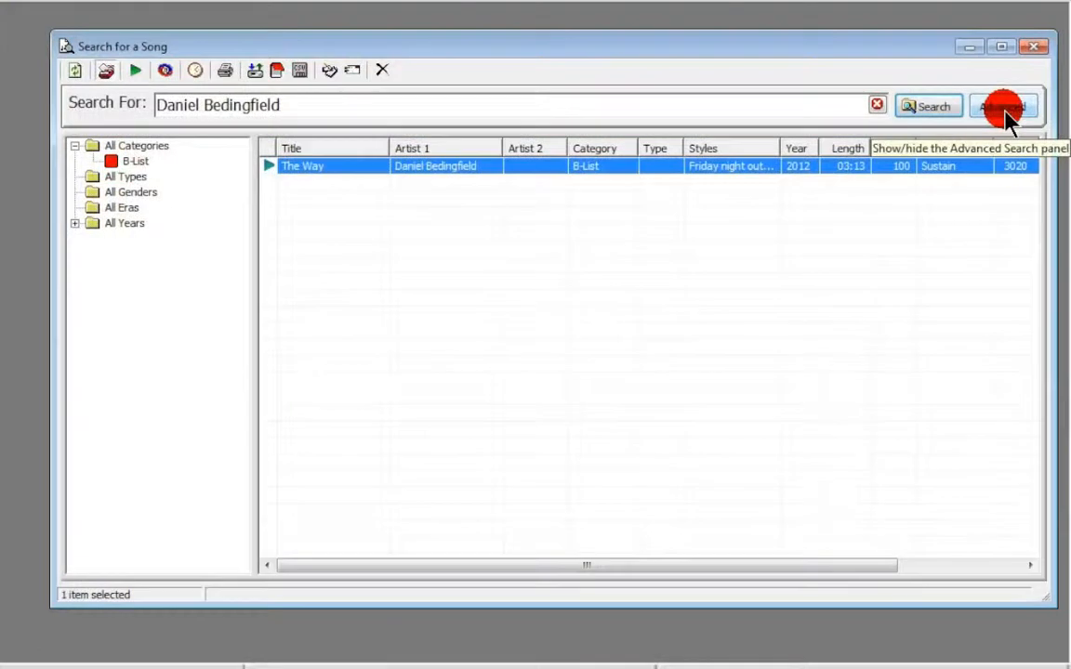
# - List every song with an unrestricted advanced search and sort the results by Artist 1
pyautogui.click(1007, 109)
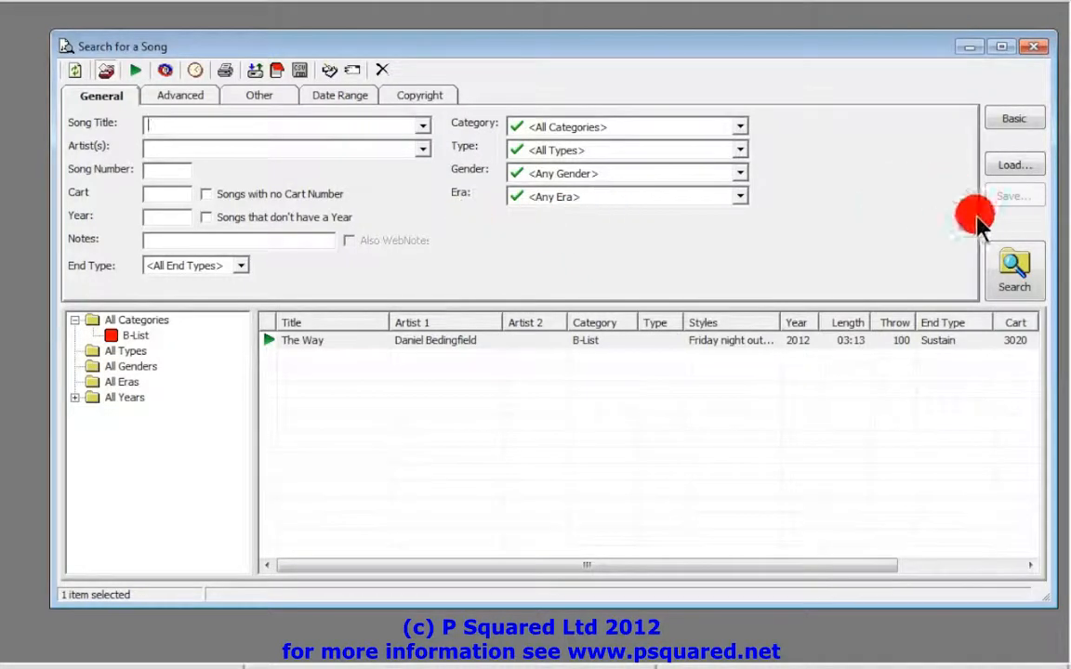
pyautogui.click(1002, 270)
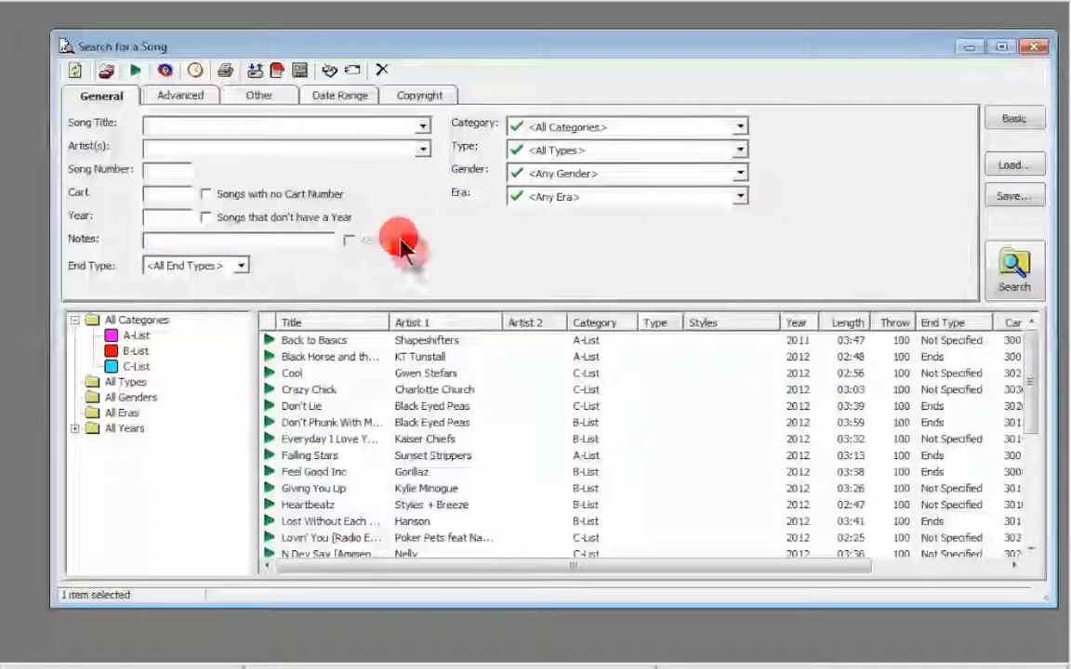
pyautogui.click(428, 323)
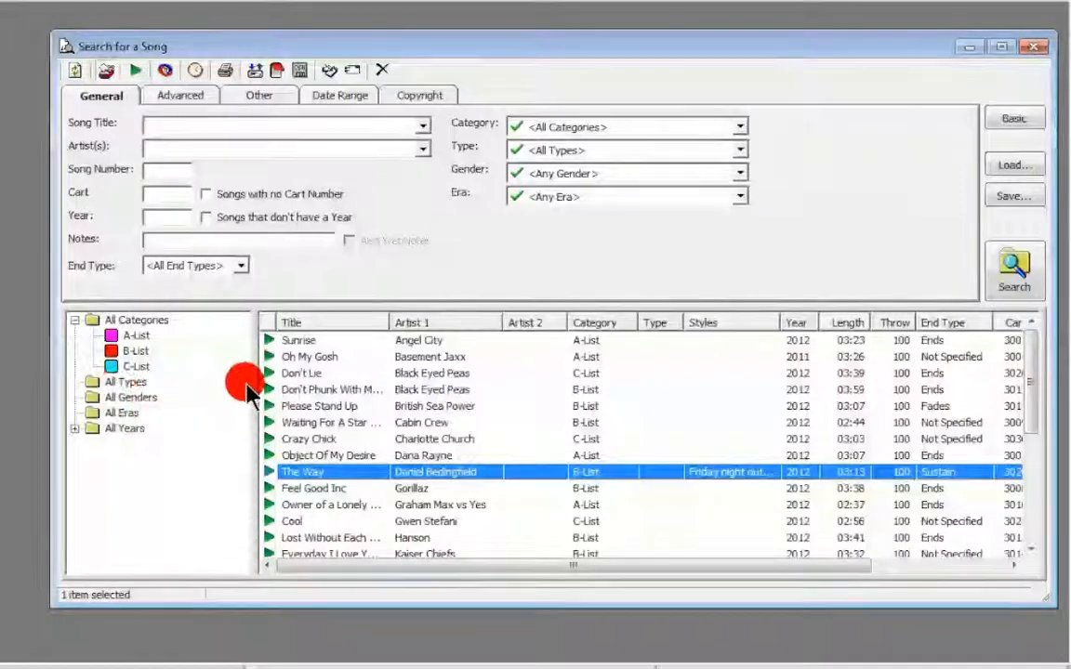
# - Run the advanced search for songs by the artist "black eyed peas"
pyautogui.click(200, 148)
pyautogui.write('black')
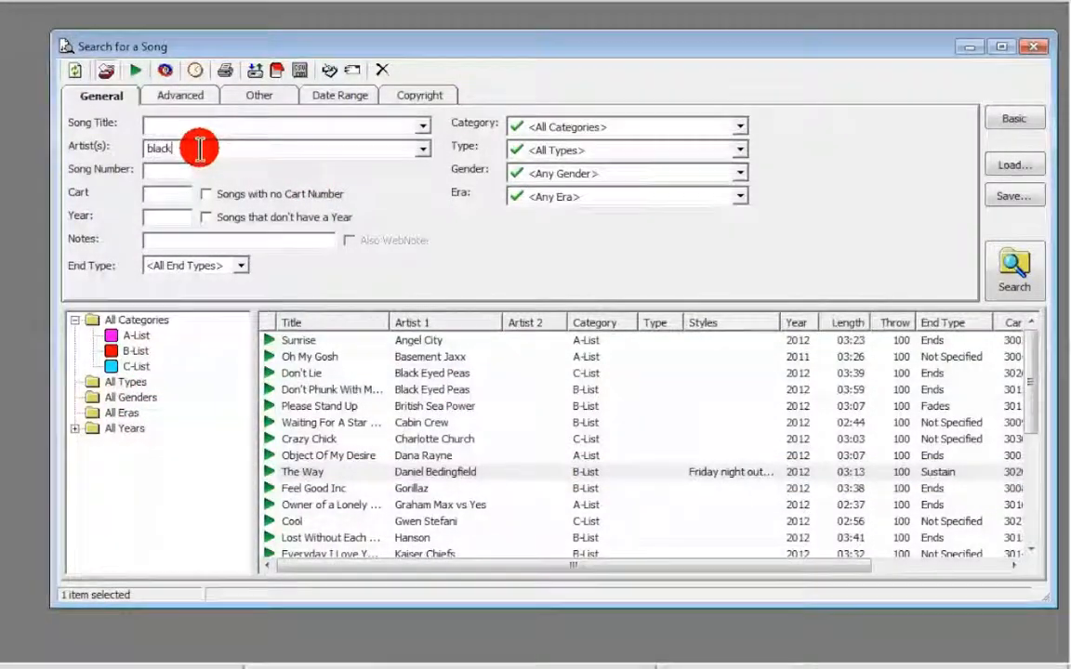
pyautogui.write(' eyed pe')
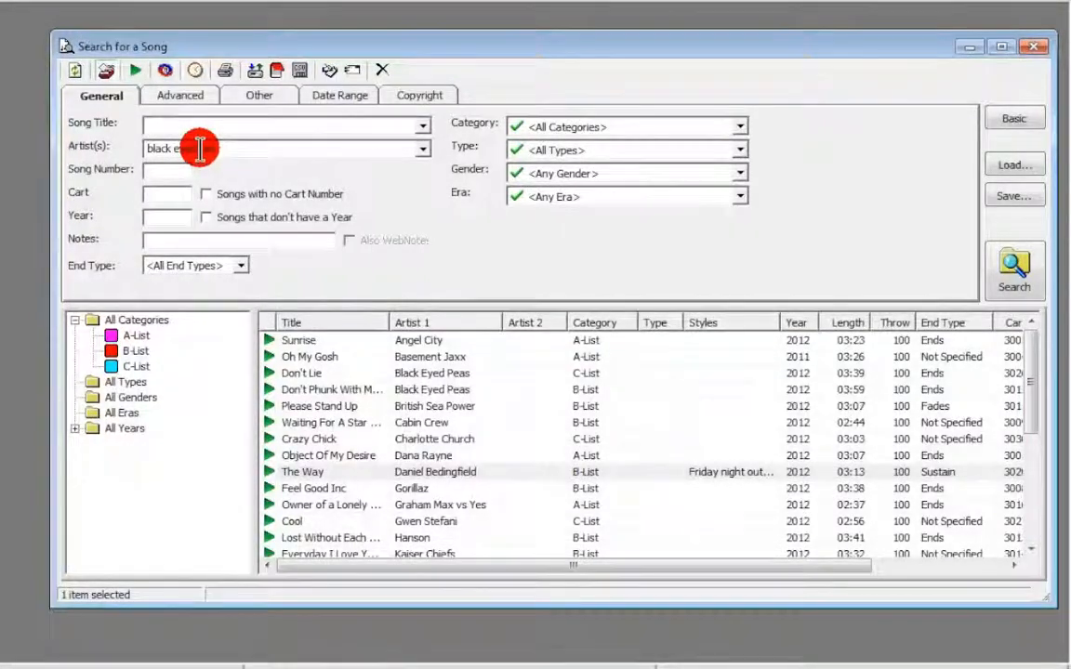
pyautogui.write('as')
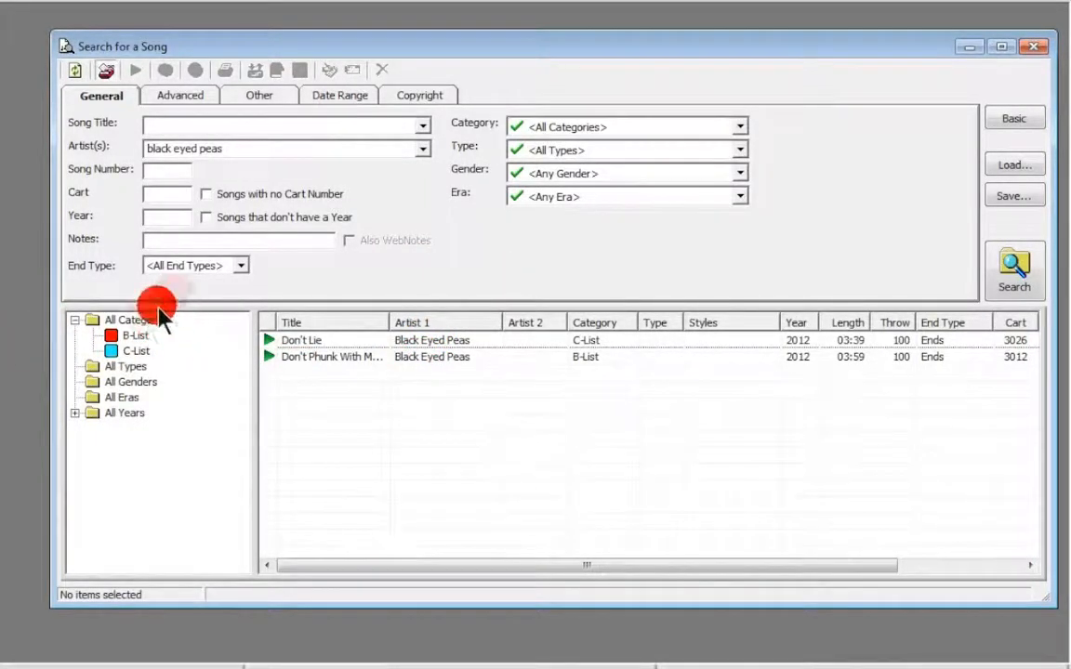
# - Filter the results by B-List and by C-List, return to all categories, and expand the years group
pyautogui.click(136, 337)
pyautogui.click(136, 351)
pyautogui.click(136, 321)
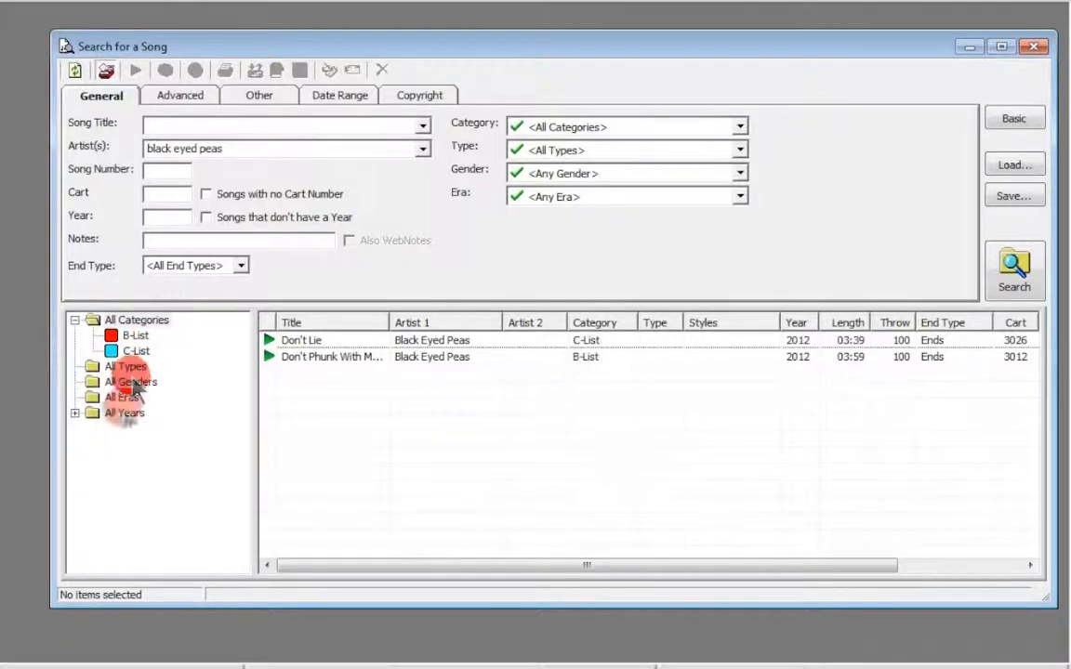
pyautogui.click(75, 414)
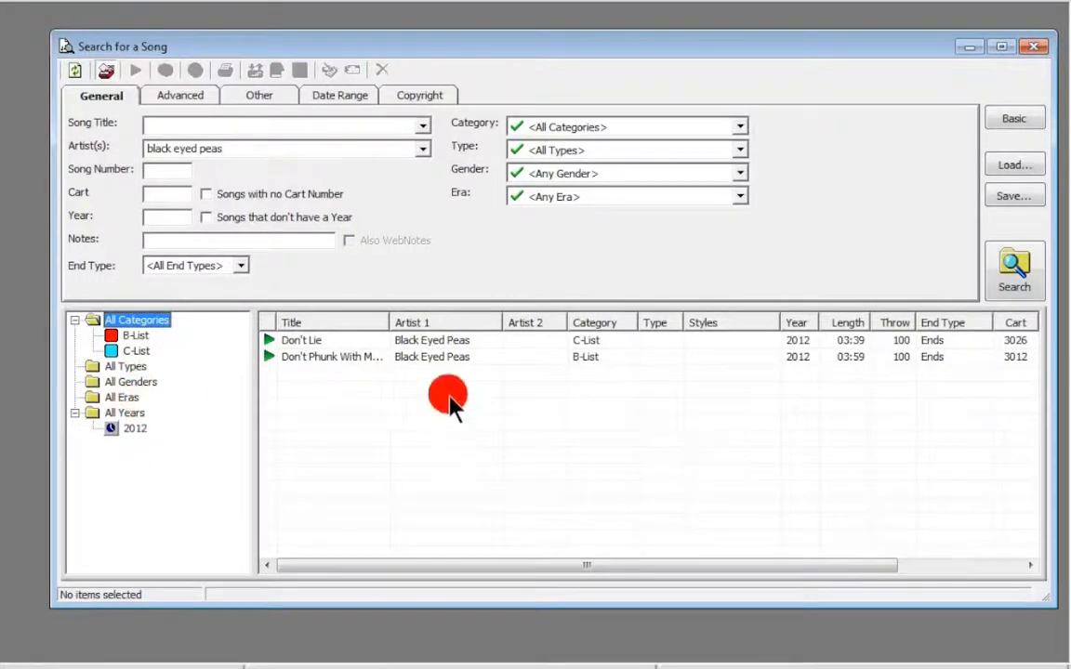
# - Open the song "Don't Lie" for editing and close it without changes
pyautogui.click(330, 341)
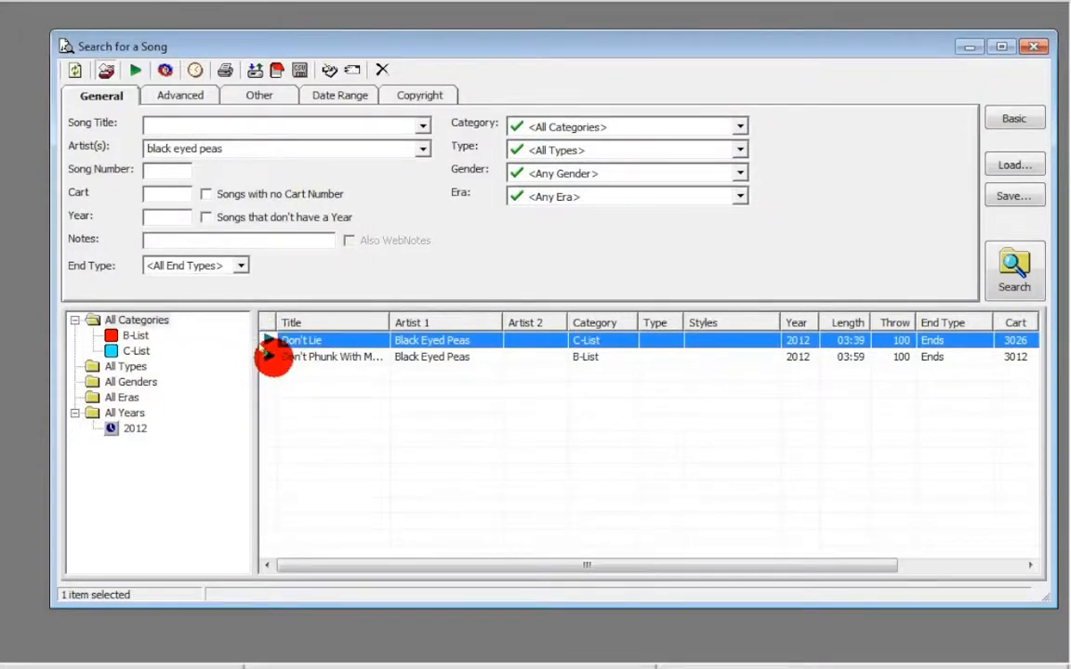
pyautogui.rightClick(310, 344)
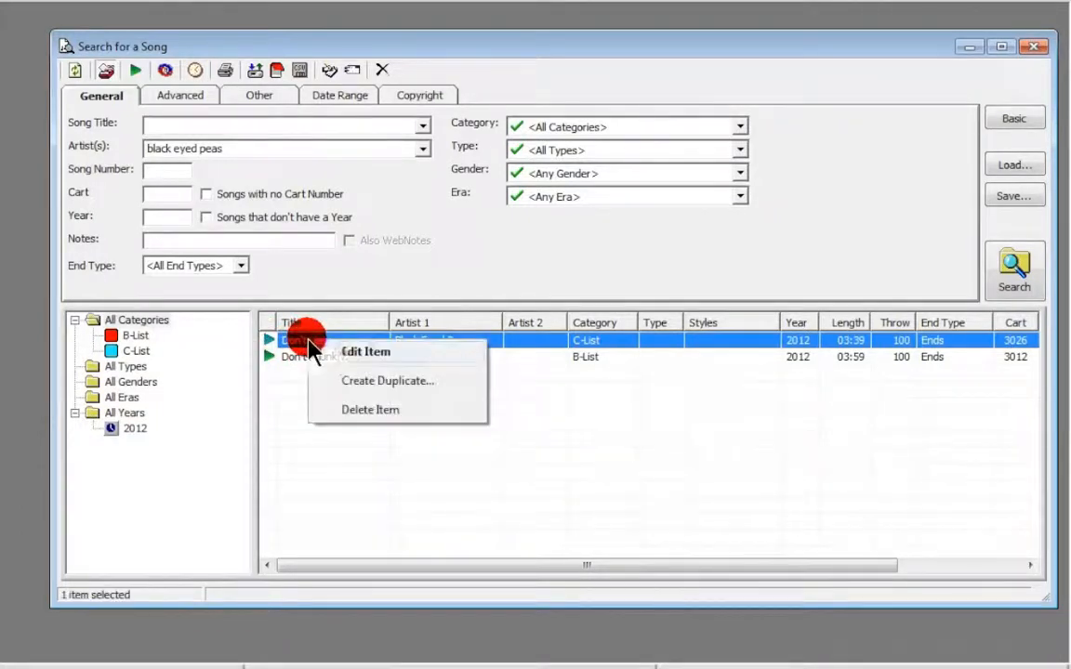
pyautogui.click(358, 353)
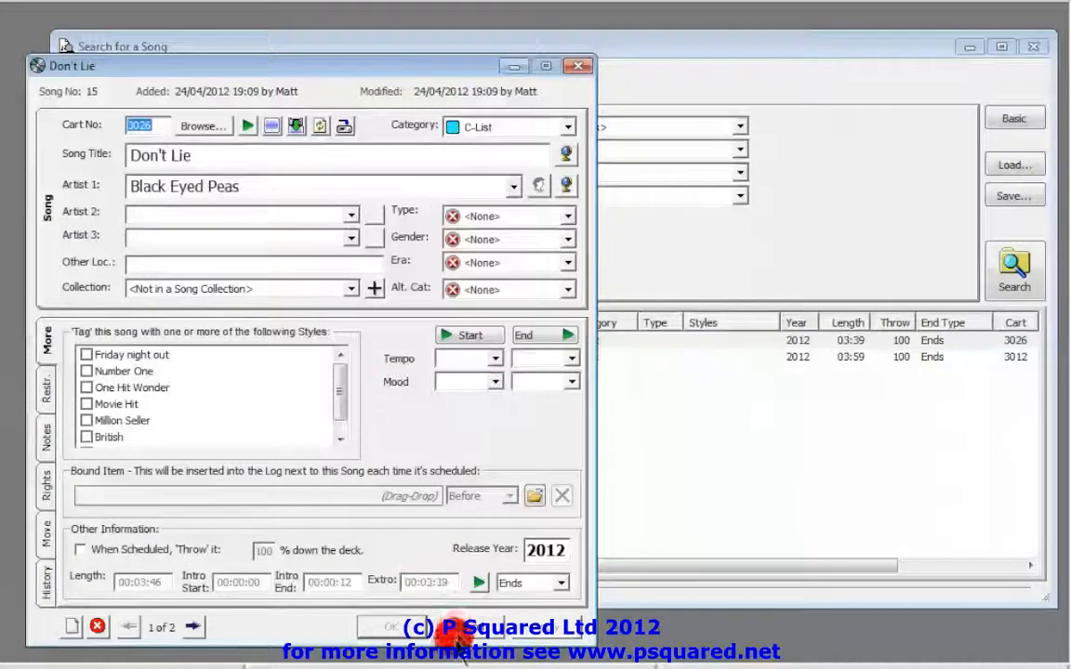
pyautogui.click(461, 627)
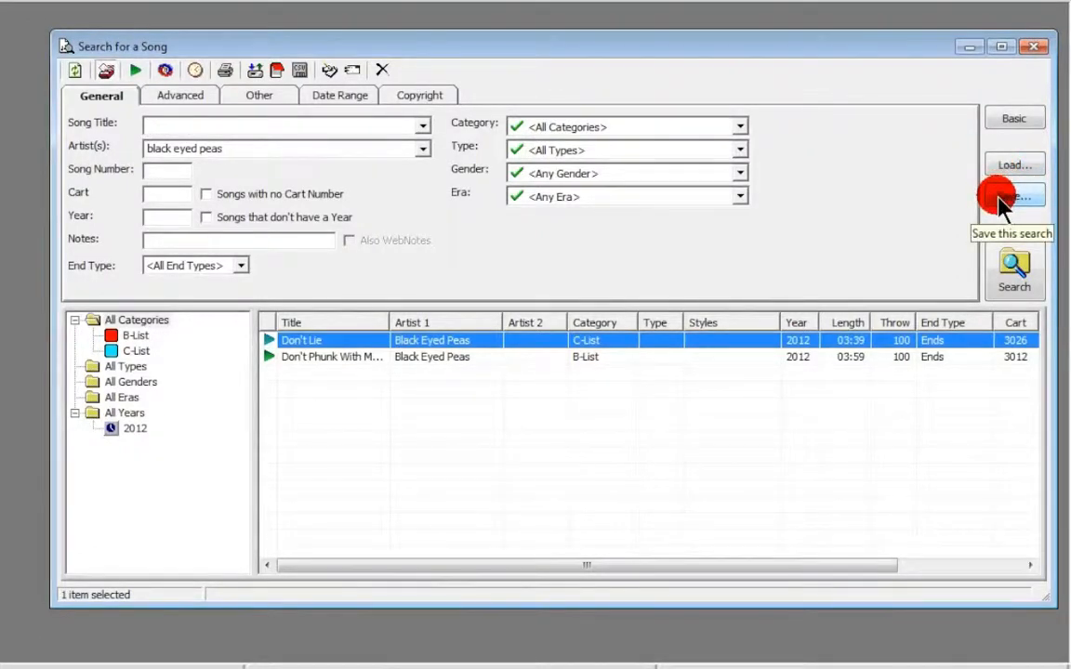
# - Save the current search as "Black Eyed Peas" and load that saved search into the search window
pyautogui.click(1002, 203)
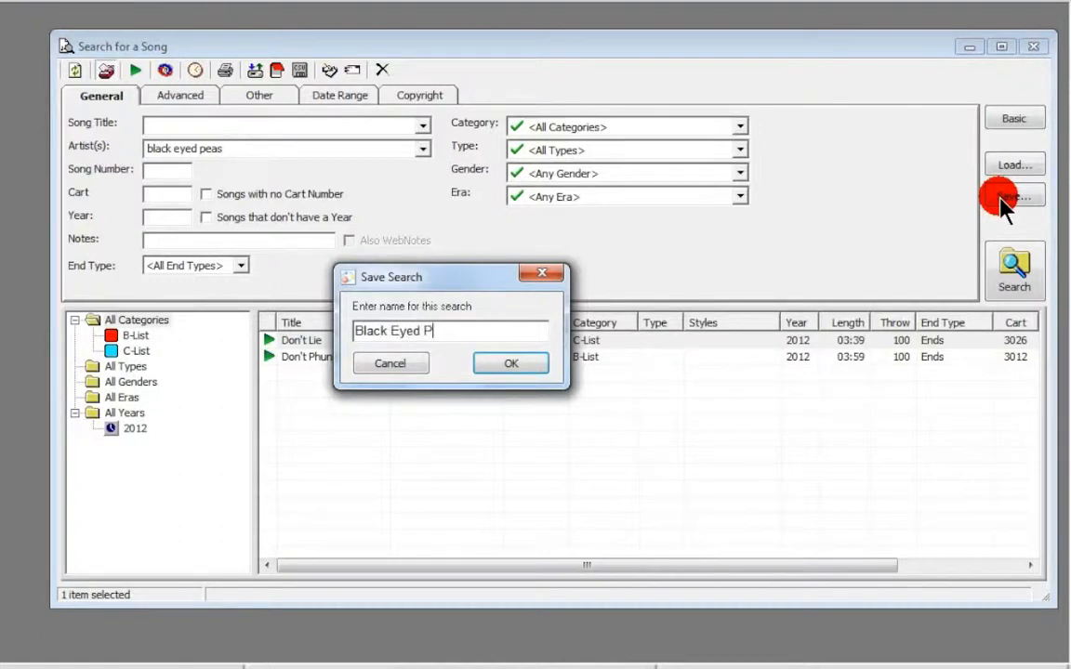
pyautogui.write('Black Eyed Peas')
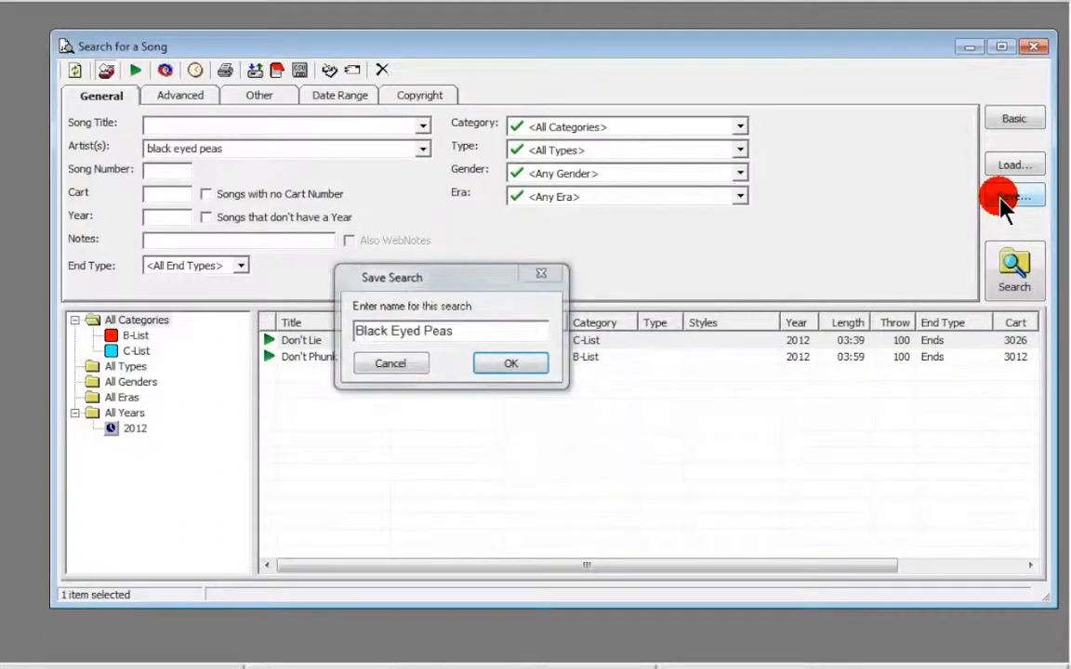
pyautogui.press('Return')
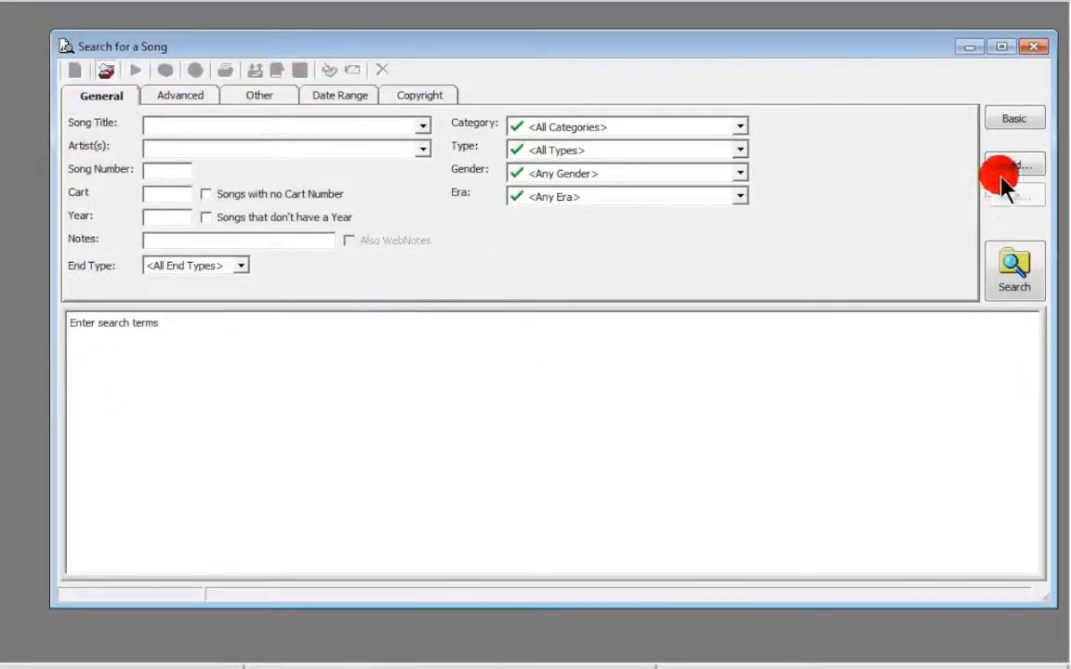
pyautogui.click(1012, 168)
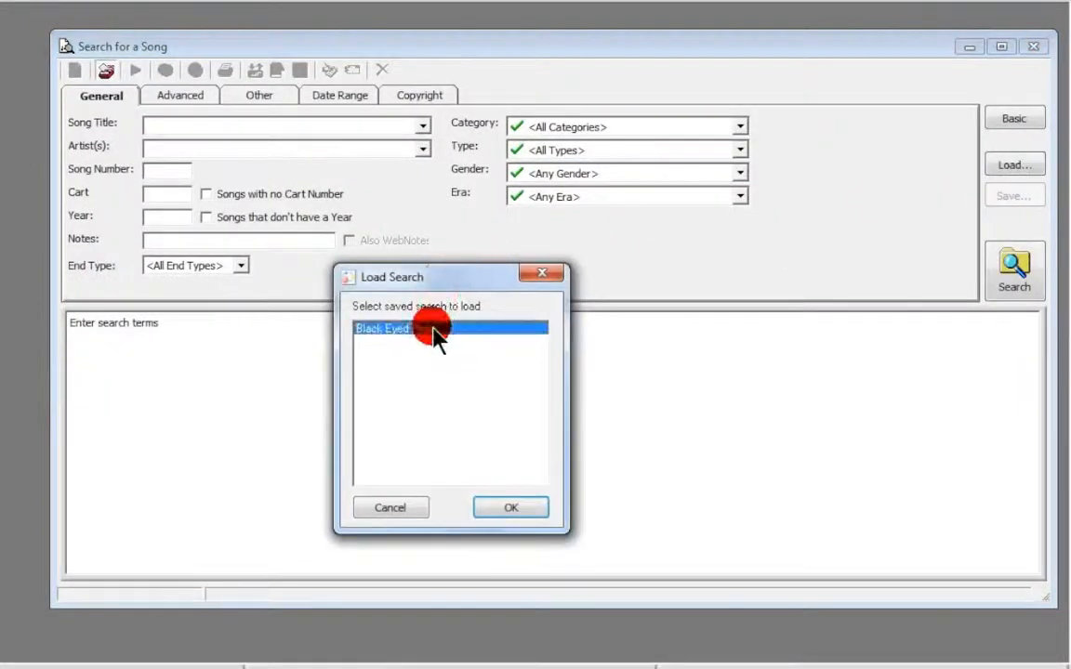
pyautogui.click(529, 511)
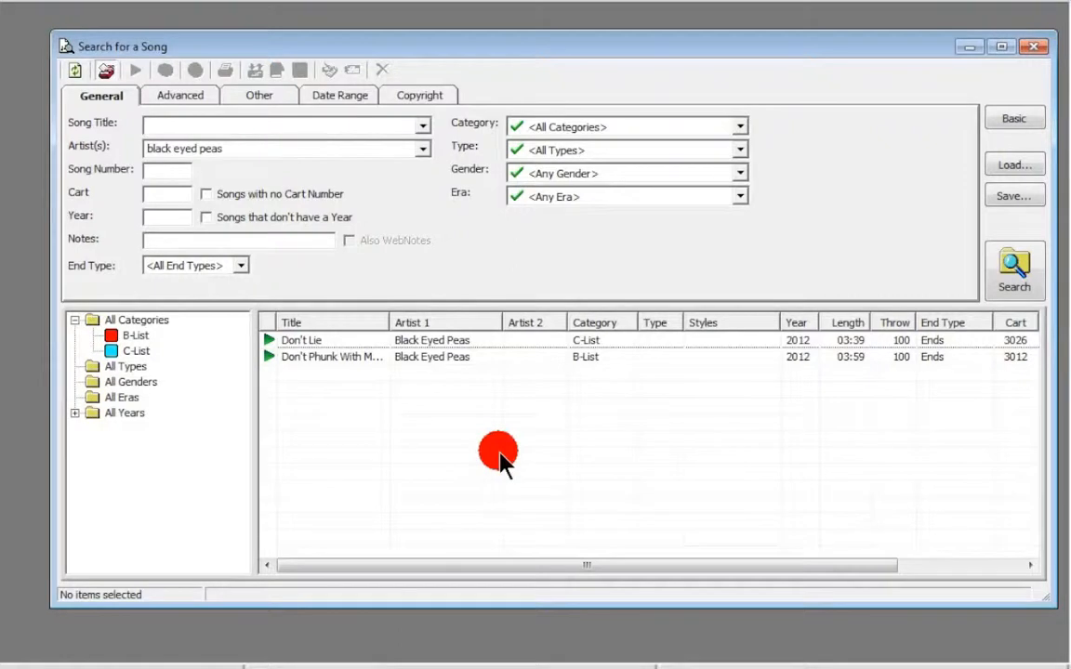
# - Clear the artist criterion and search for Songs Added, using the date range option counted in days
pyautogui.click(264, 147)
pyautogui.press('Delete')
pyautogui.click(210, 98)
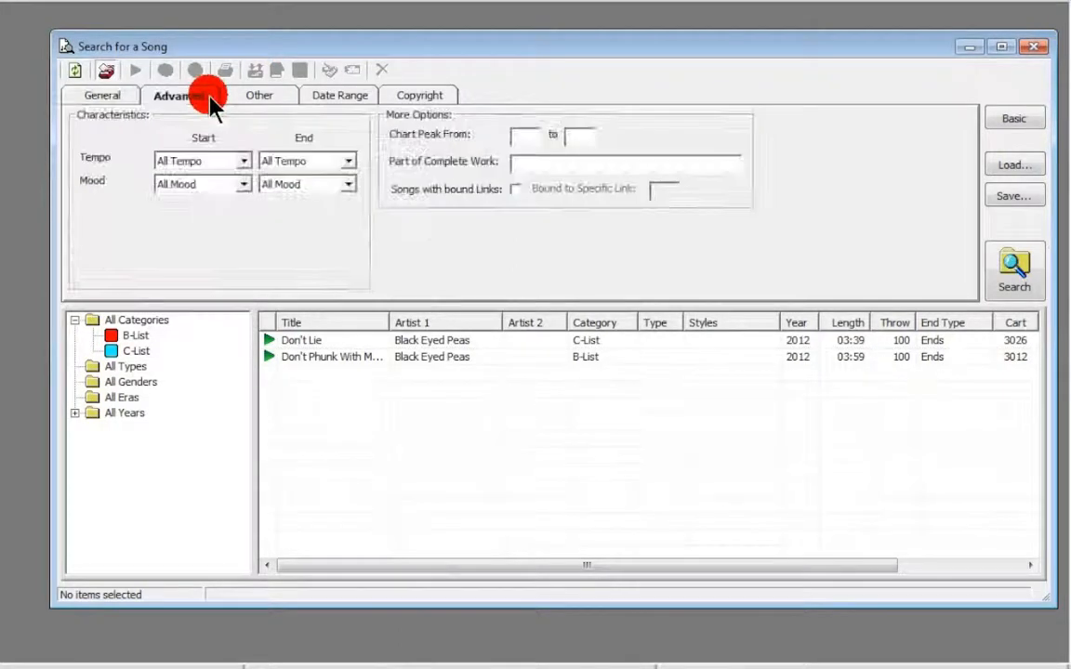
pyautogui.click(315, 93)
pyautogui.click(196, 120)
pyautogui.click(395, 151)
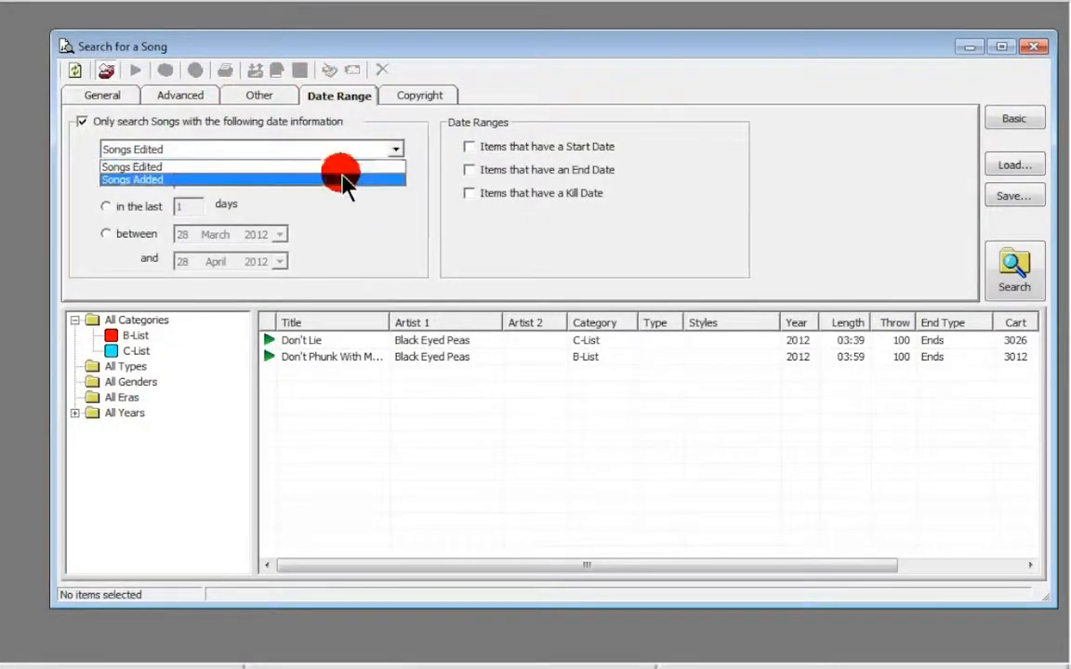
pyautogui.click(346, 178)
pyautogui.click(135, 209)
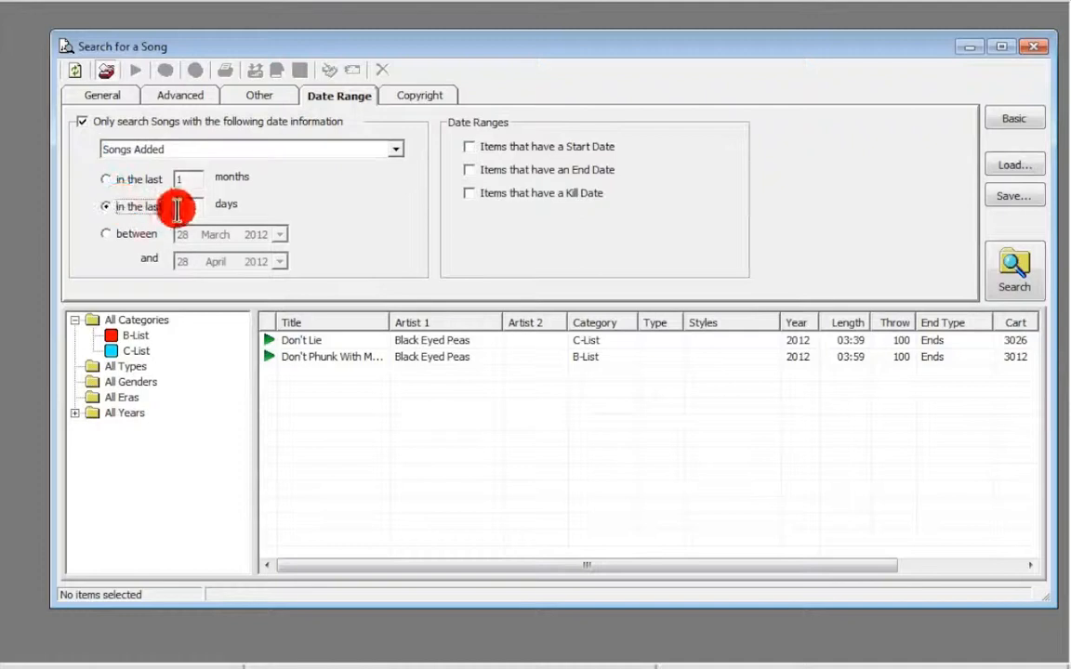
pyautogui.click(97, 96)
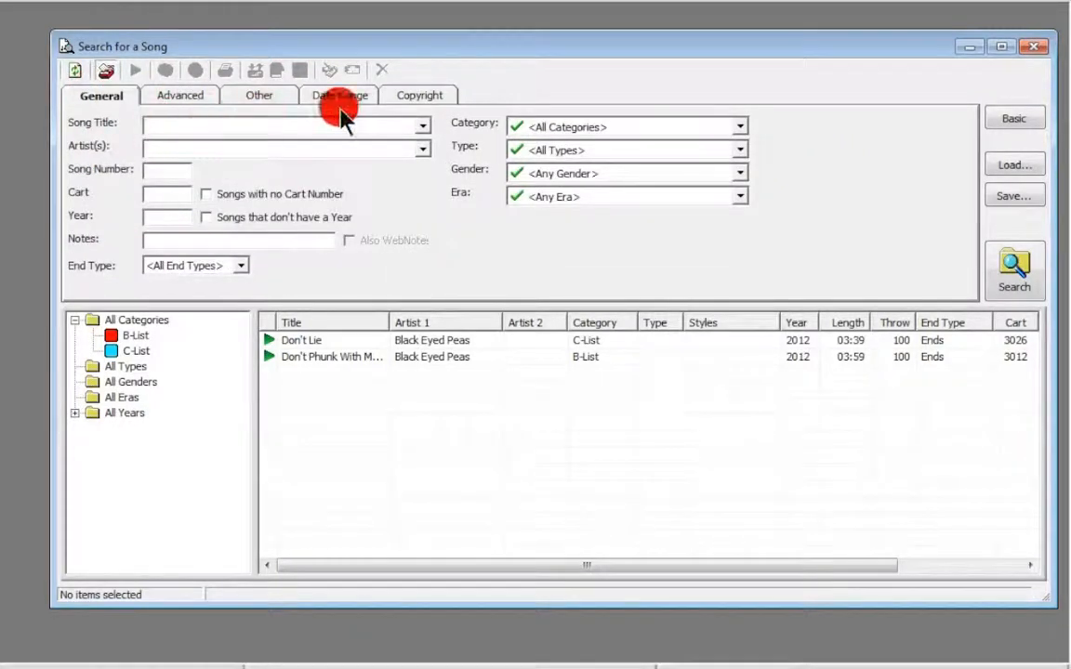
pyautogui.click(1014, 267)
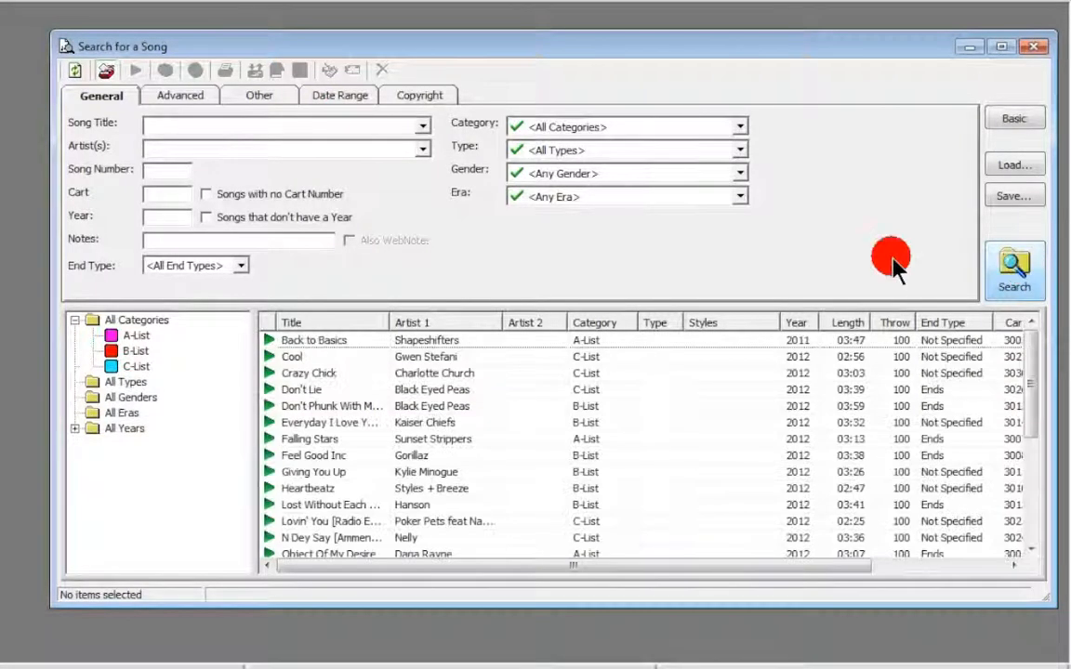
# - Save the date-range search as "Last 7 Days Added" and load it from the saved searches
pyautogui.click(1011, 196)
pyautogui.write('L')
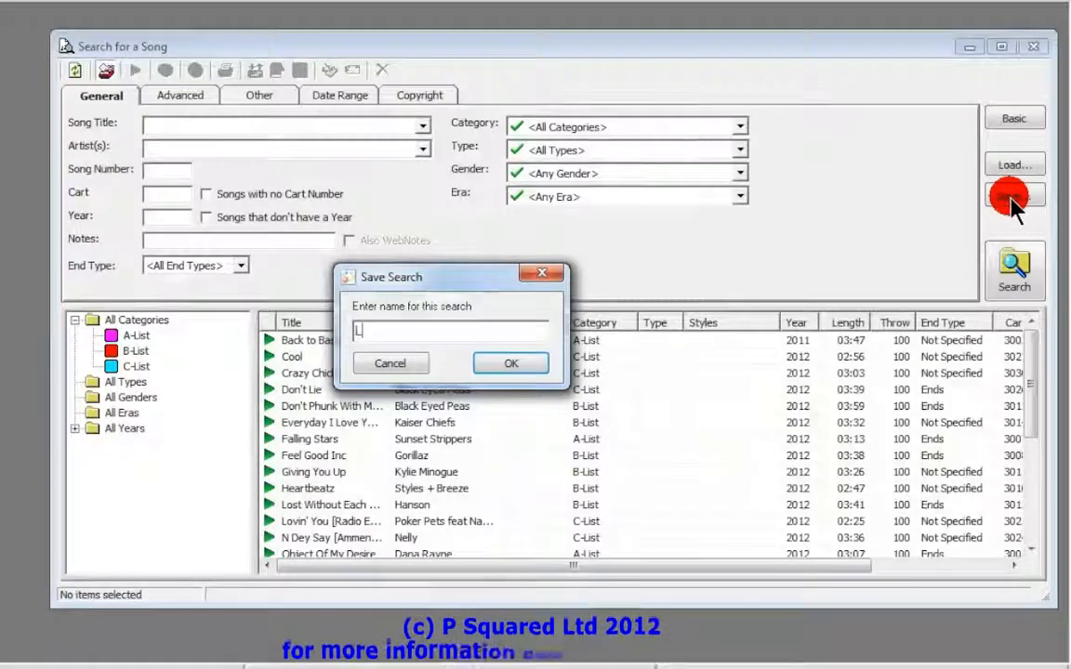
pyautogui.write('ast 7 Days Added')
pyautogui.press('Return')
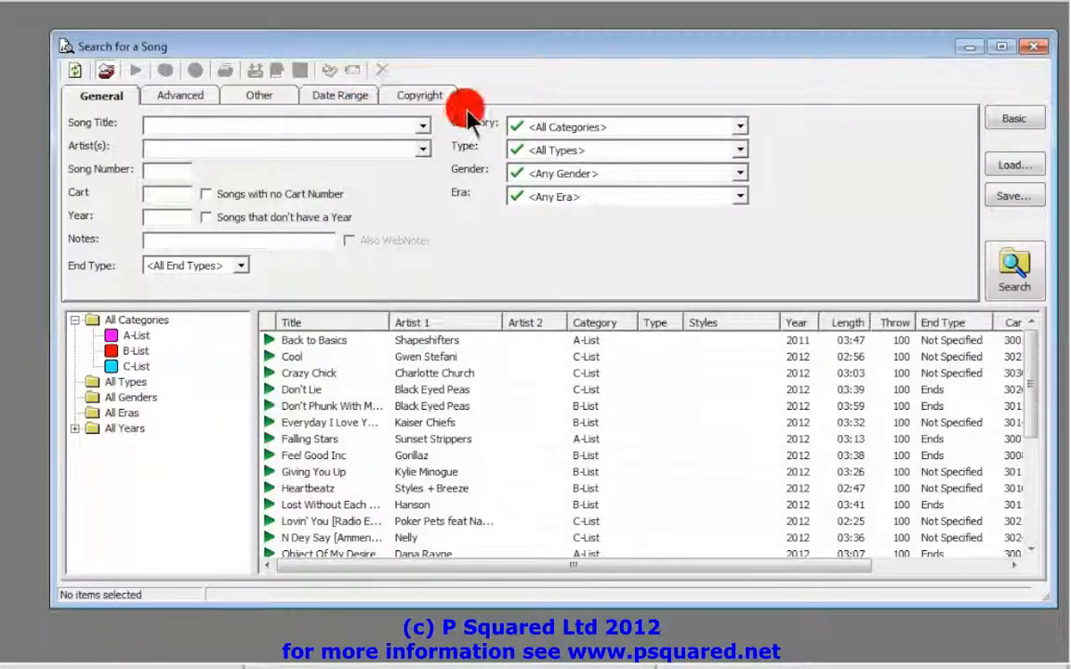
pyautogui.click(1014, 165)
pyautogui.doubleClick(400, 342)
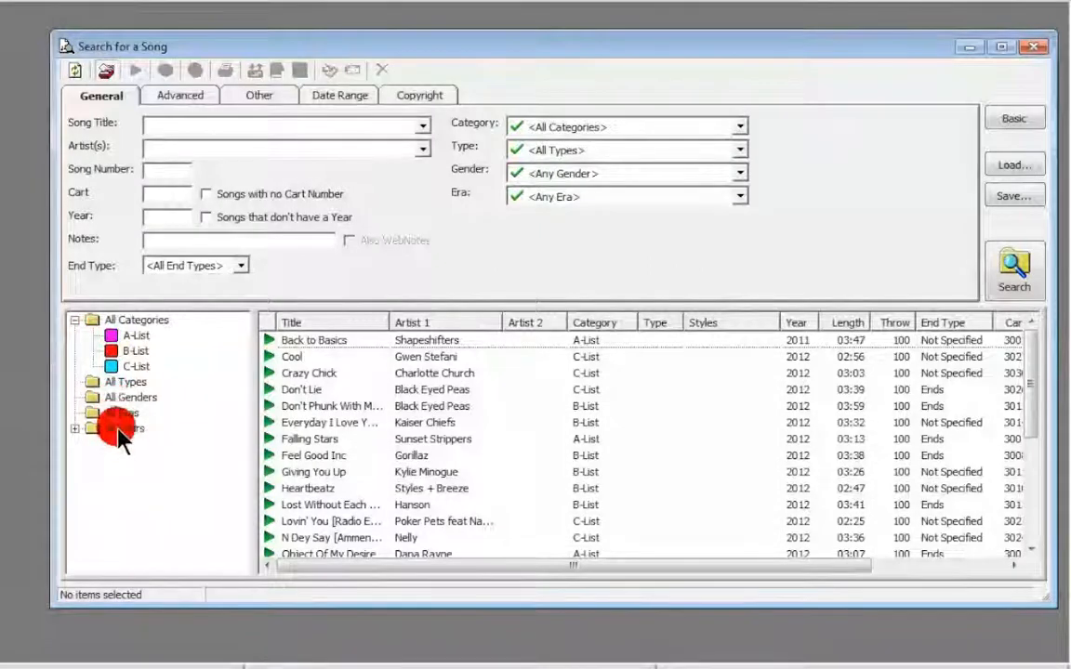
# - Search for songs with both the start and end tempo criteria set to <No Tempo>
pyautogui.click(182, 96)
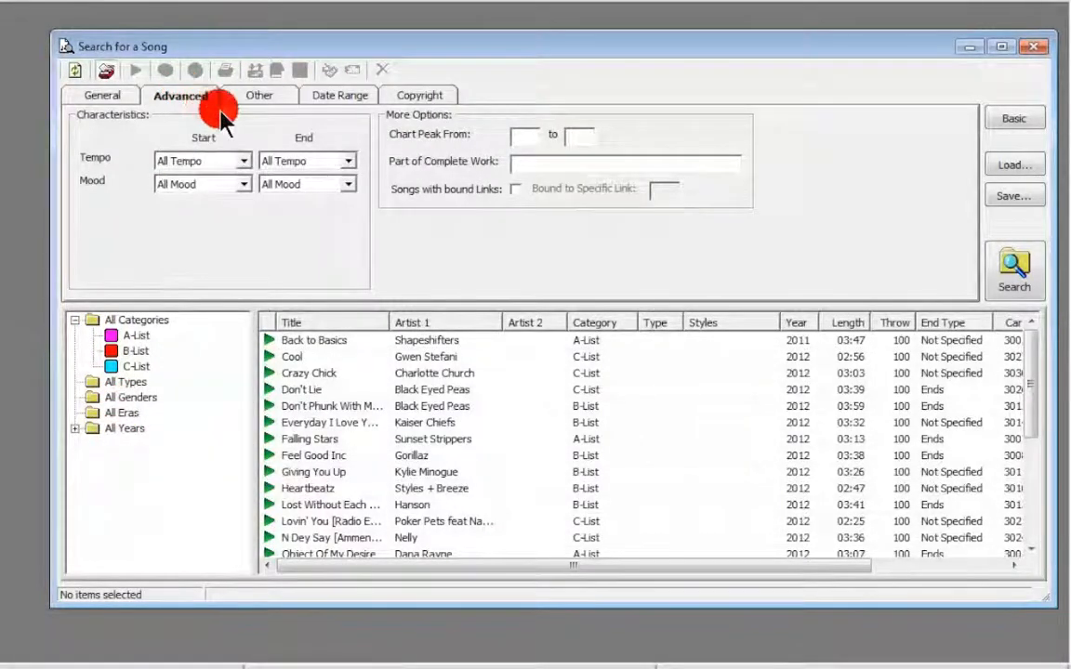
pyautogui.click(191, 161)
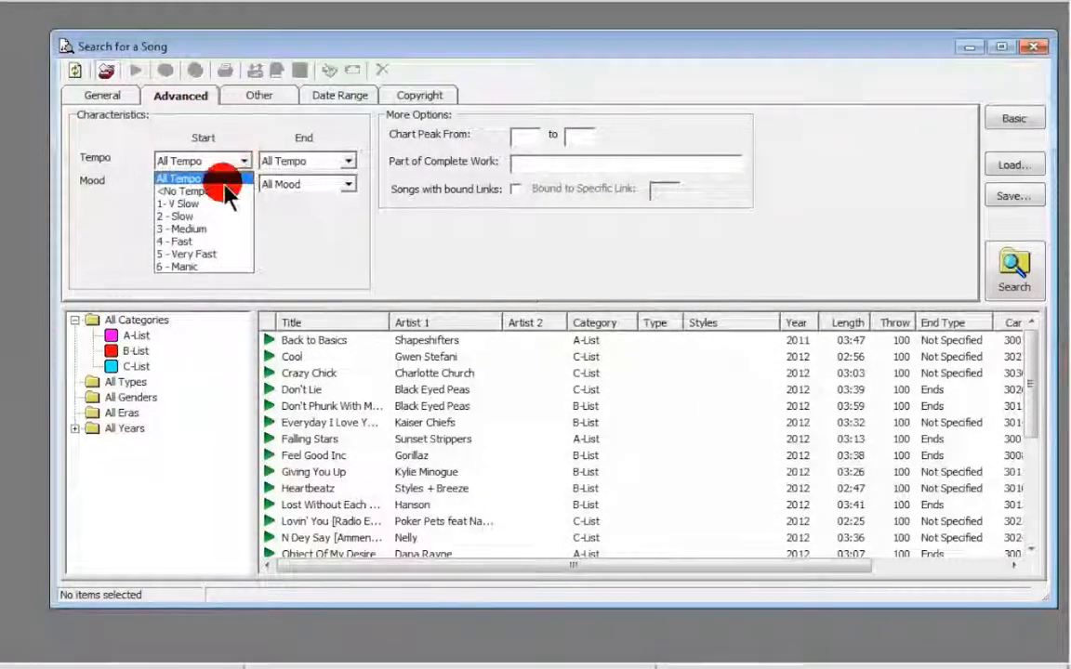
pyautogui.click(211, 190)
pyautogui.click(288, 164)
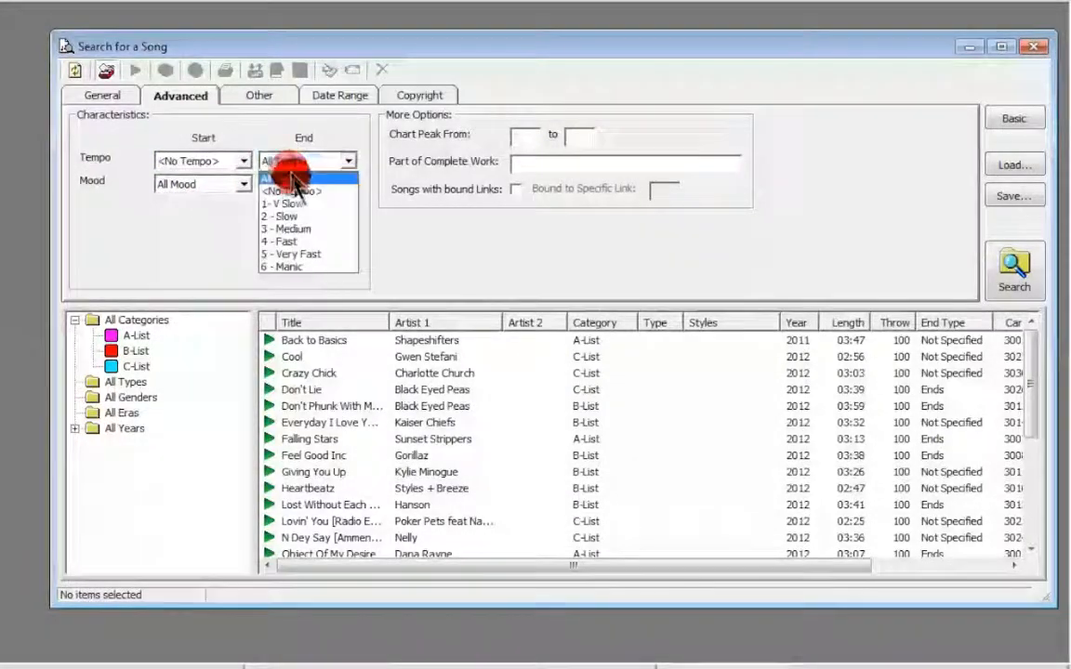
pyautogui.click(292, 190)
pyautogui.click(1014, 267)
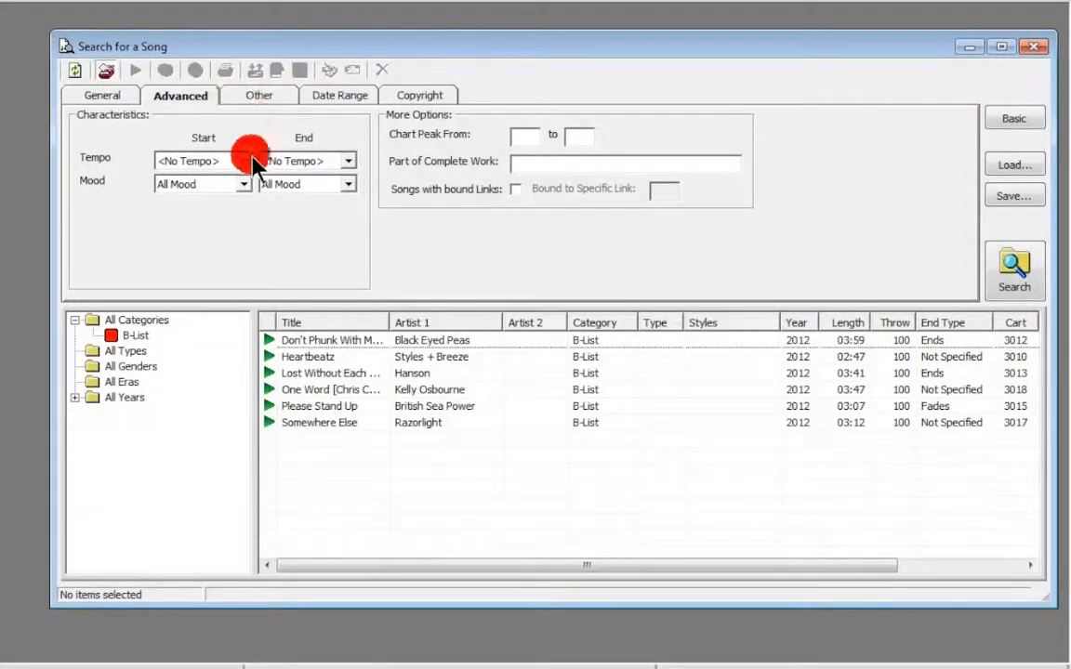
# - Restrict the search to songs with the style "Friday night out" and run it
pyautogui.click(261, 97)
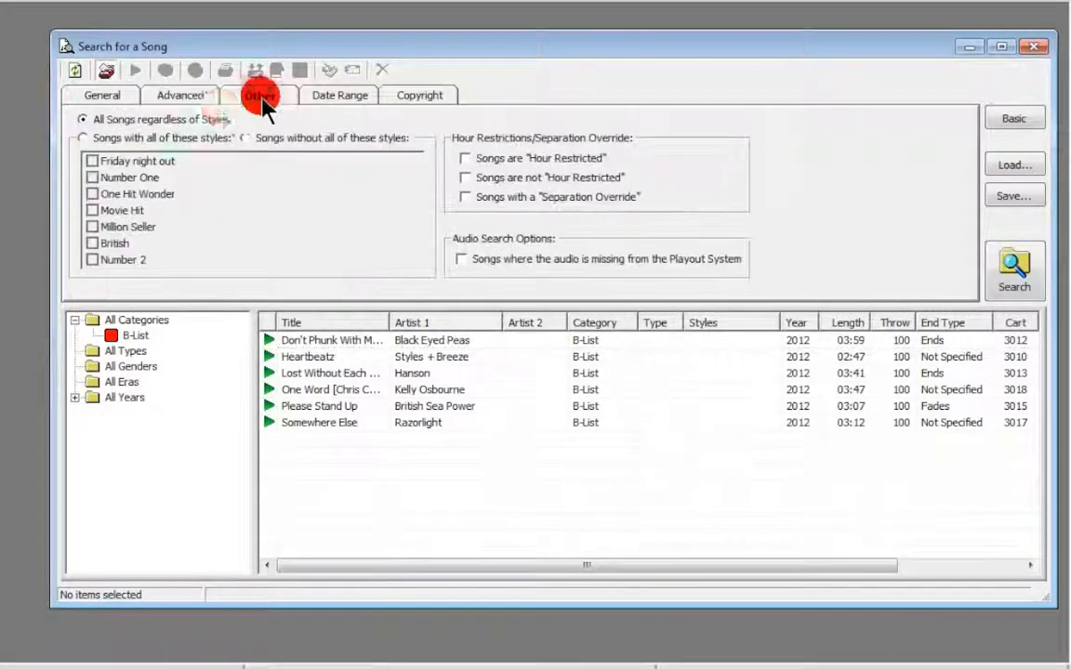
pyautogui.click(167, 138)
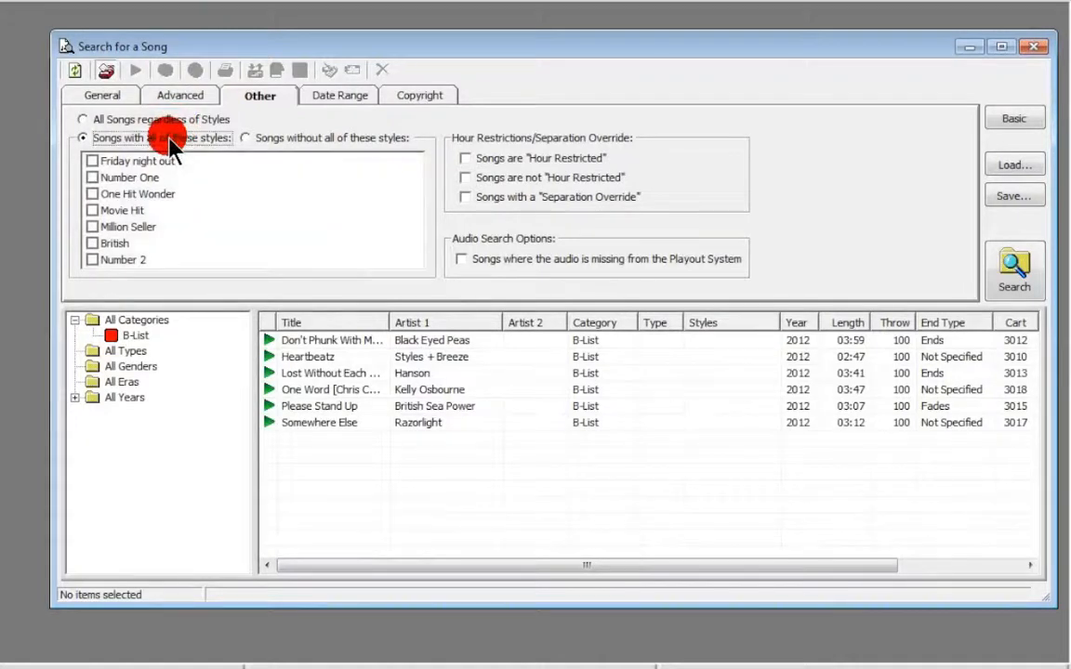
pyautogui.click(92, 162)
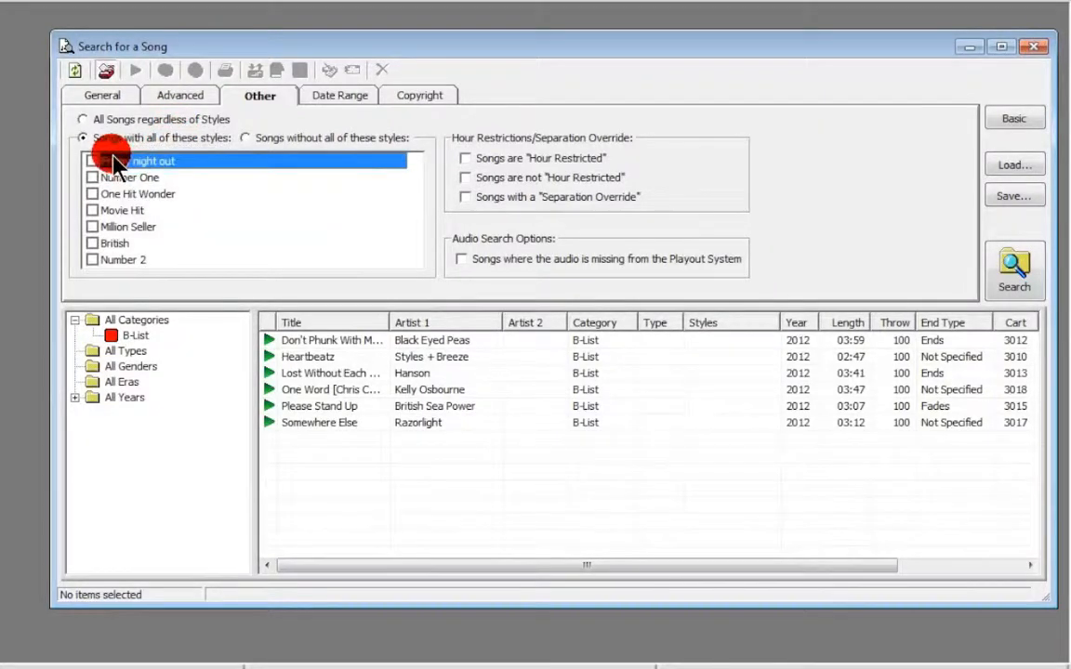
pyautogui.click(1014, 270)
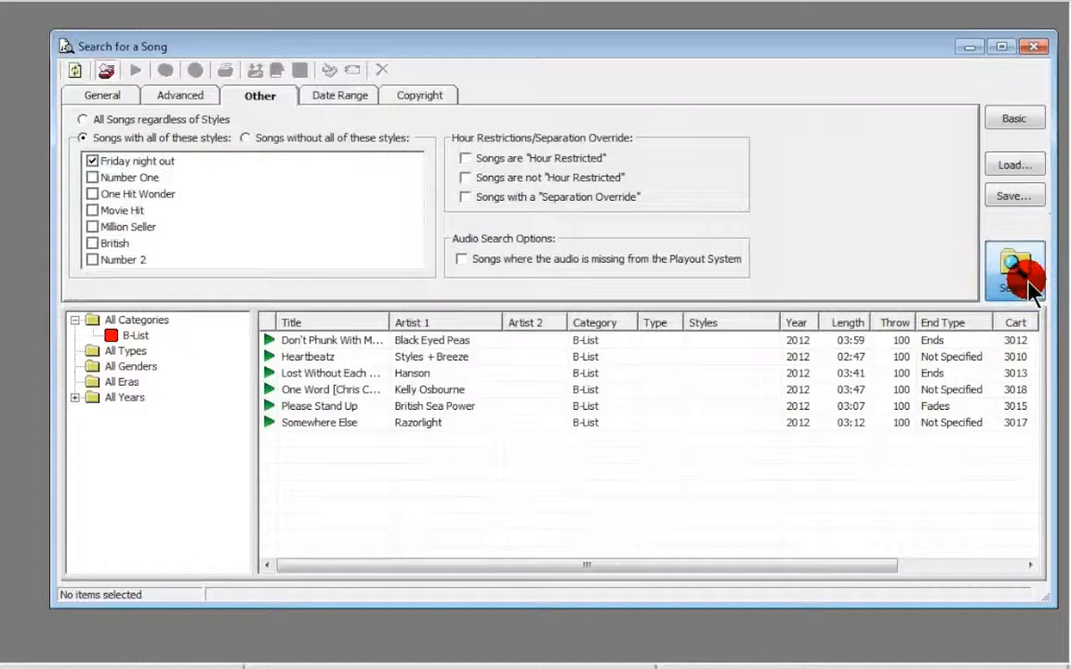
# - Set the start and end tempo criteria back to All Tempo and run the search again
pyautogui.click(196, 100)
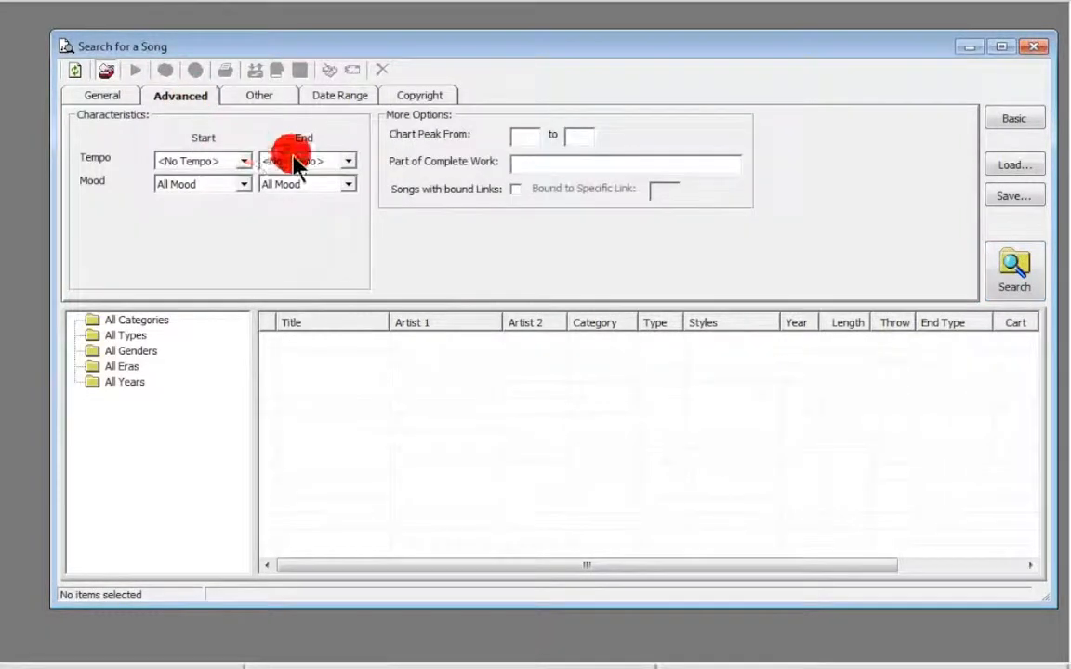
pyautogui.click(241, 164)
pyautogui.click(240, 175)
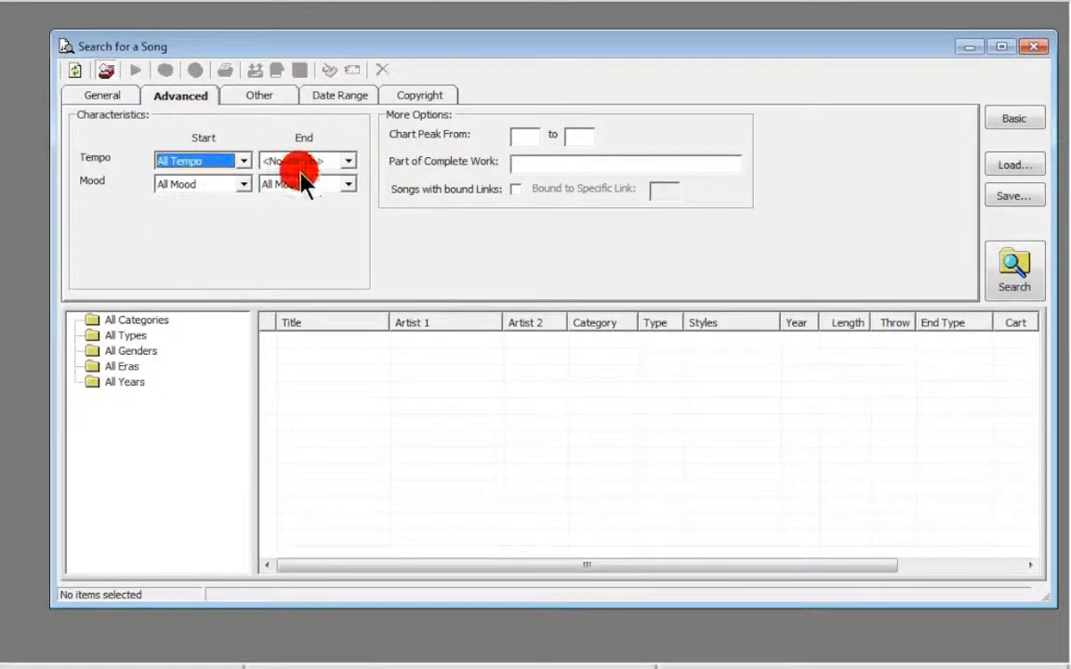
pyautogui.click(327, 164)
pyautogui.click(326, 175)
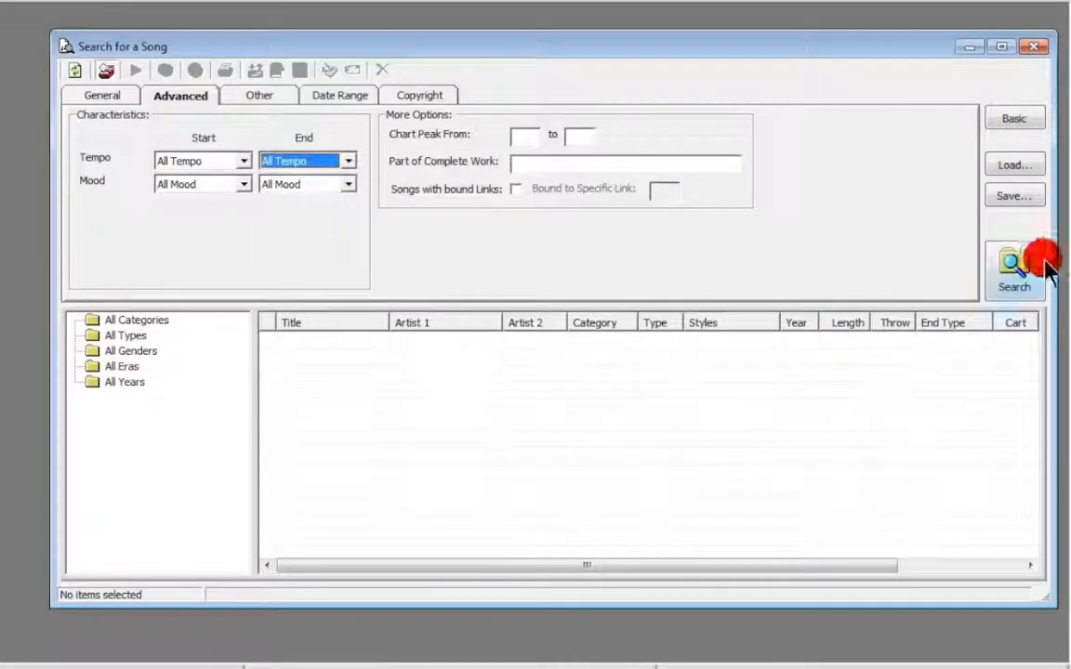
pyautogui.click(1011, 266)
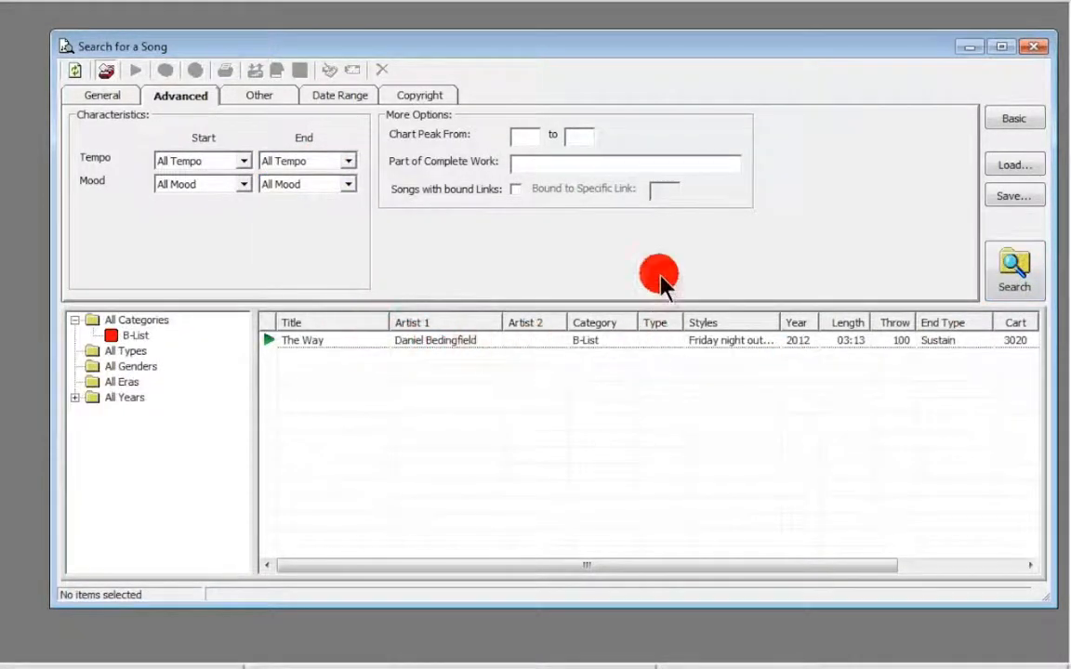
# - Review the style, date range, copyright and general search criteria, and select the song "The Way" in the results
pyautogui.click(263, 94)
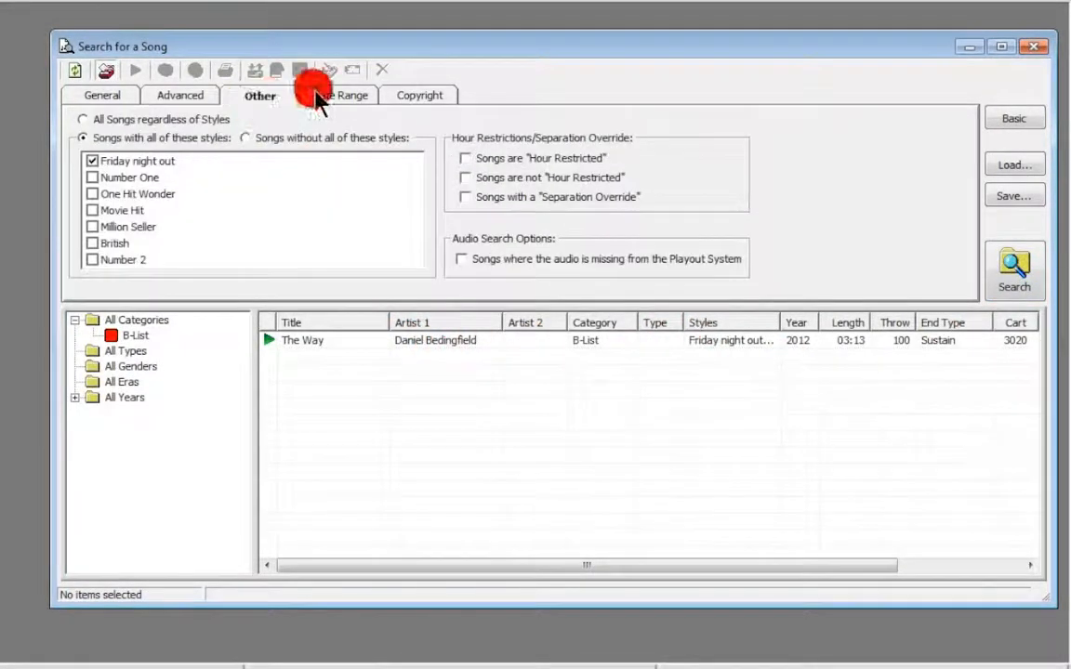
pyautogui.click(341, 97)
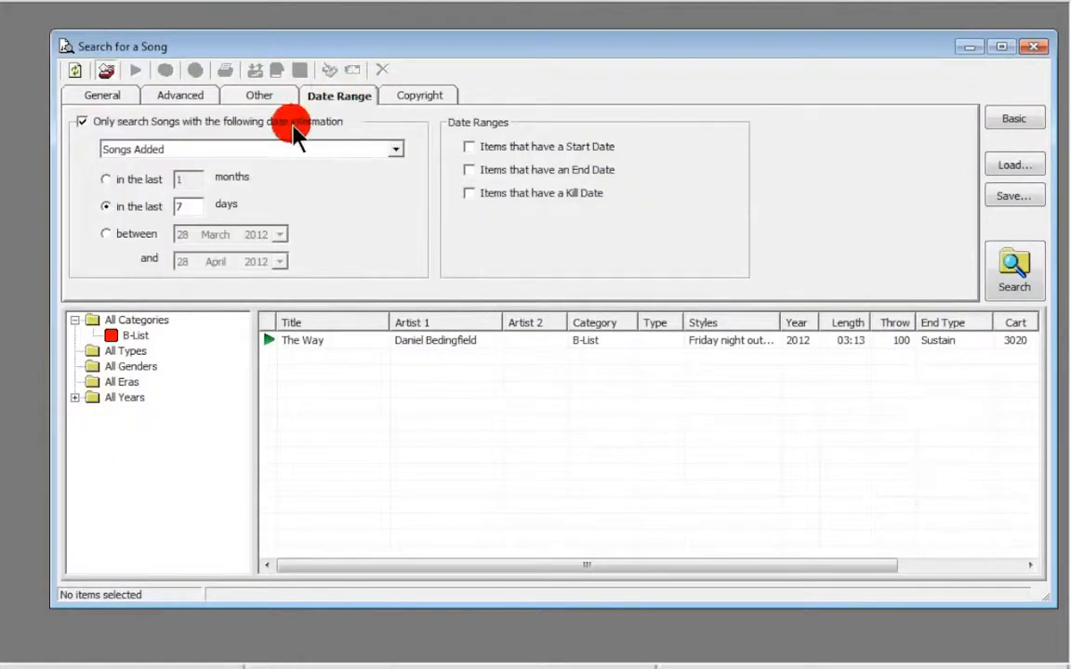
pyautogui.click(420, 97)
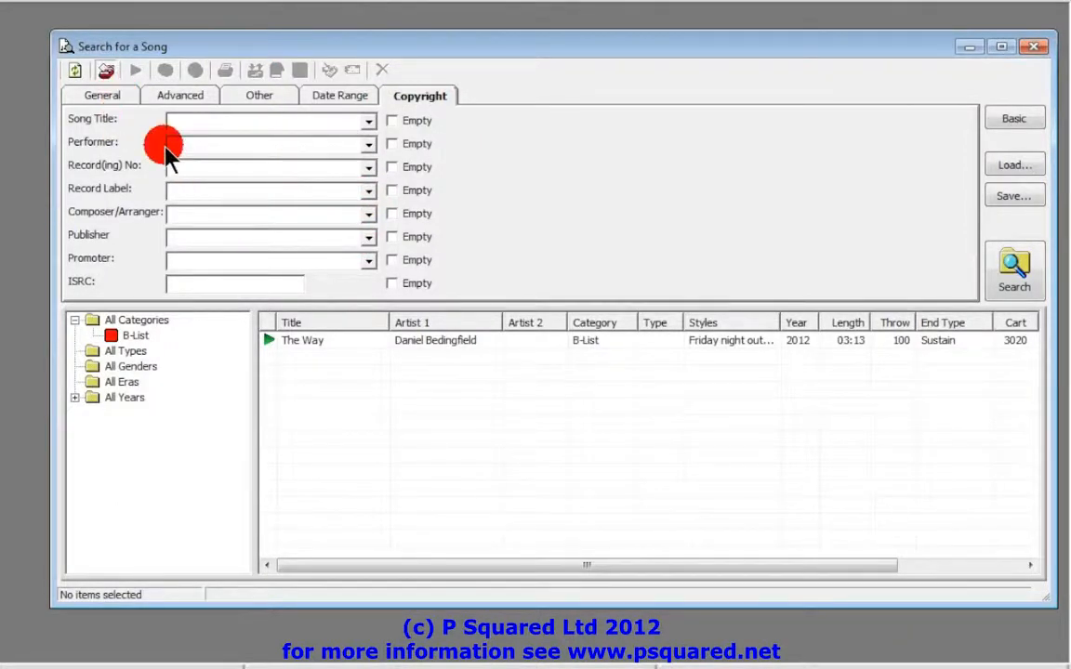
pyautogui.click(101, 95)
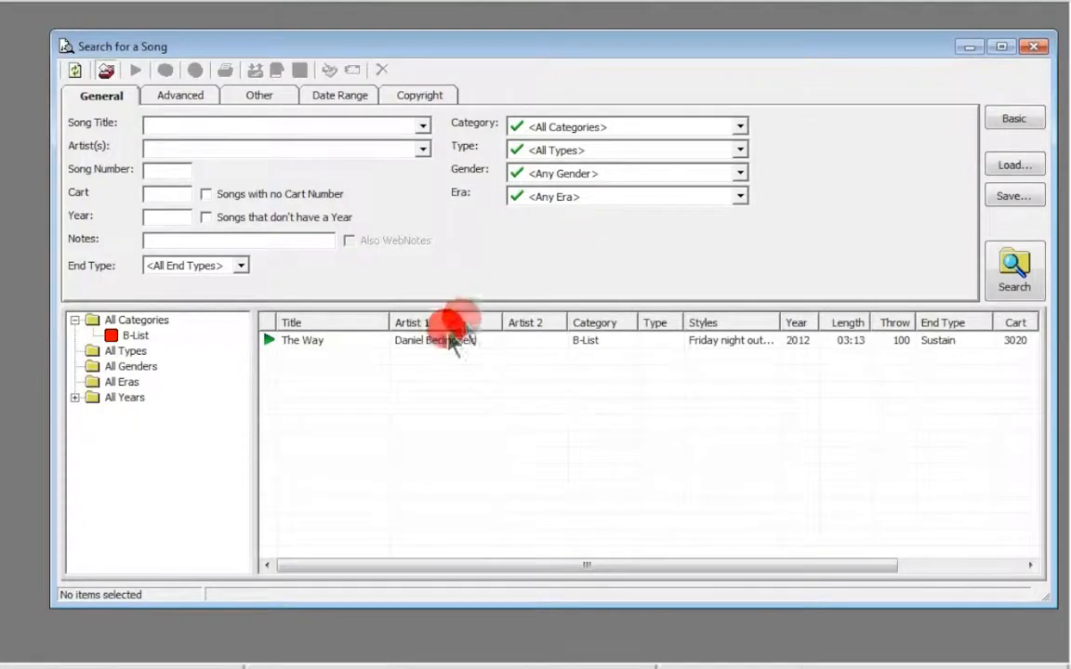
pyautogui.click(442, 344)
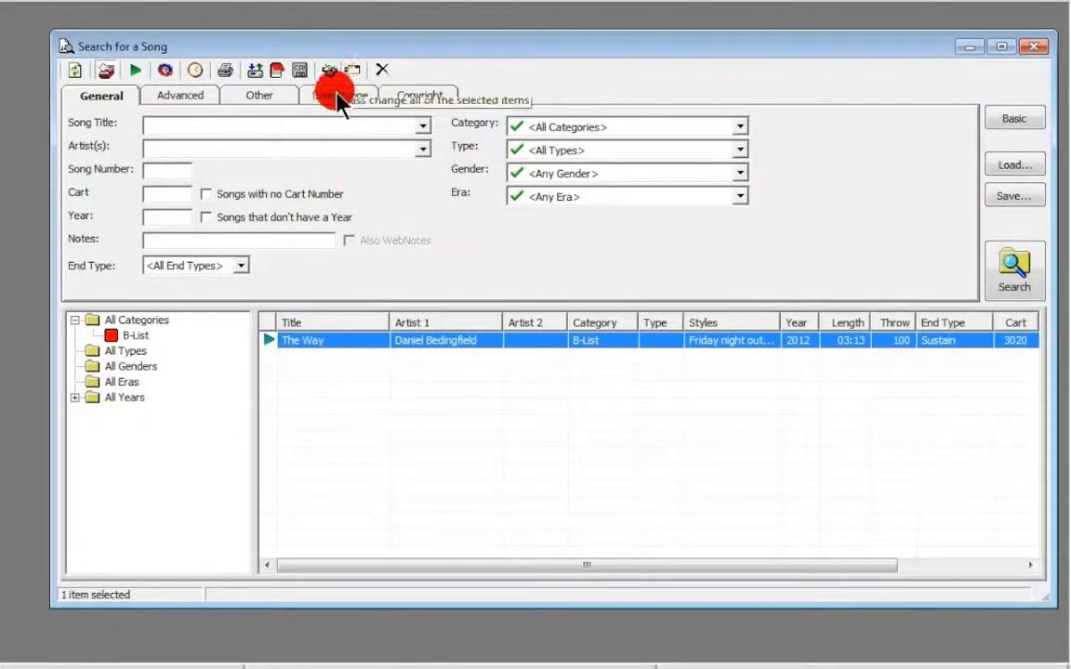
# - Remove the "Friday night out" style criterion, choose all songs regardless of styles, and search again
pyautogui.click(185, 95)
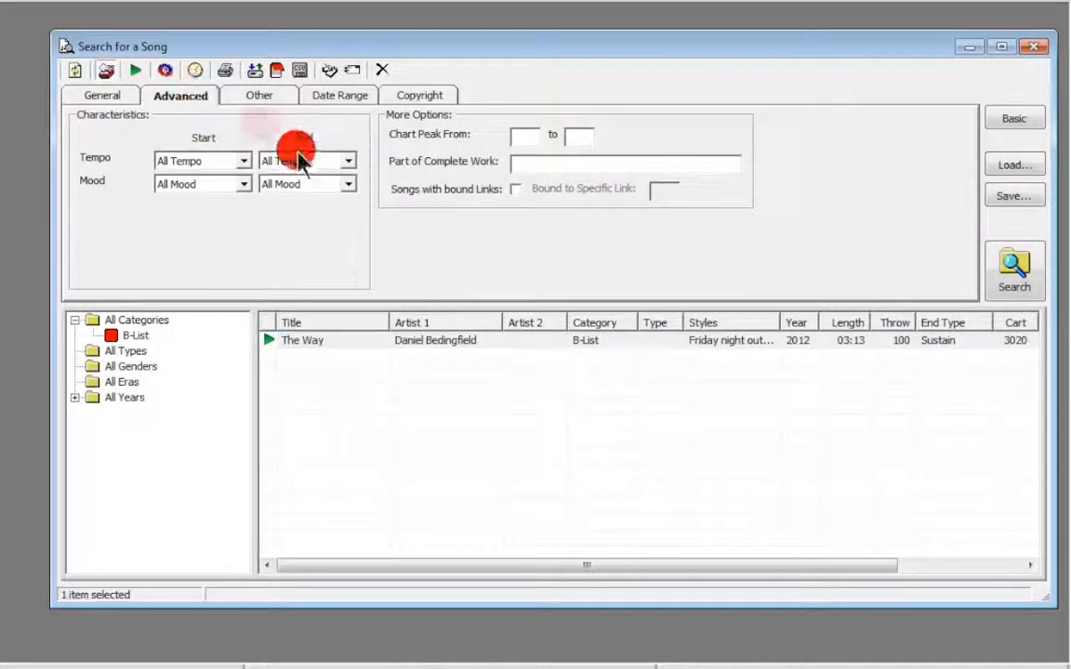
pyautogui.click(253, 97)
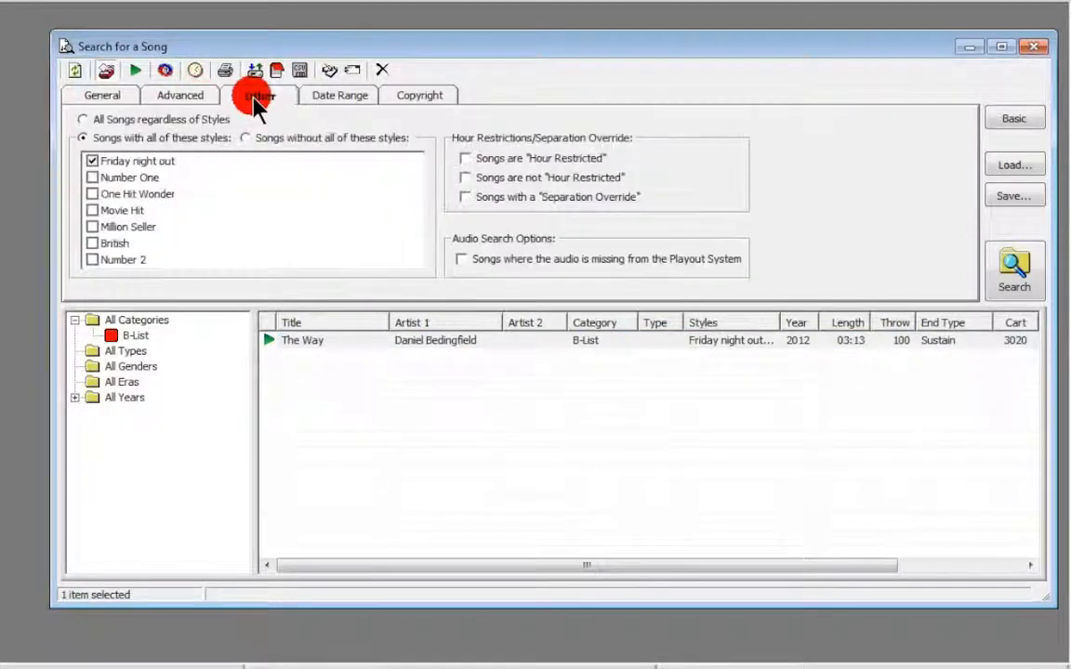
pyautogui.click(92, 162)
pyautogui.click(1043, 262)
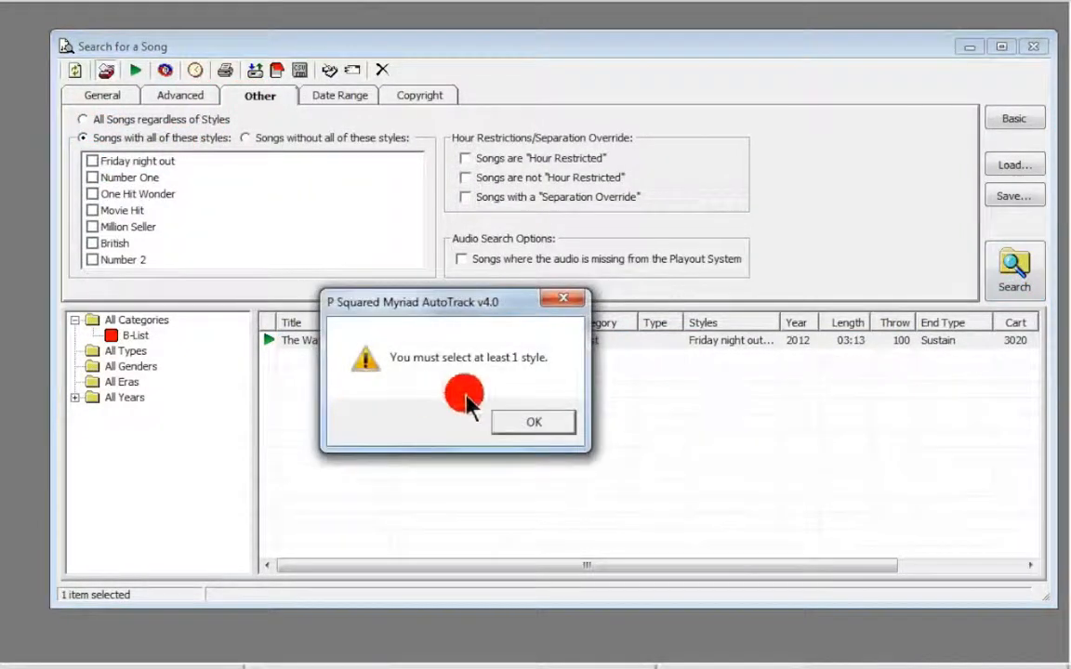
pyautogui.click(532, 423)
pyautogui.click(149, 119)
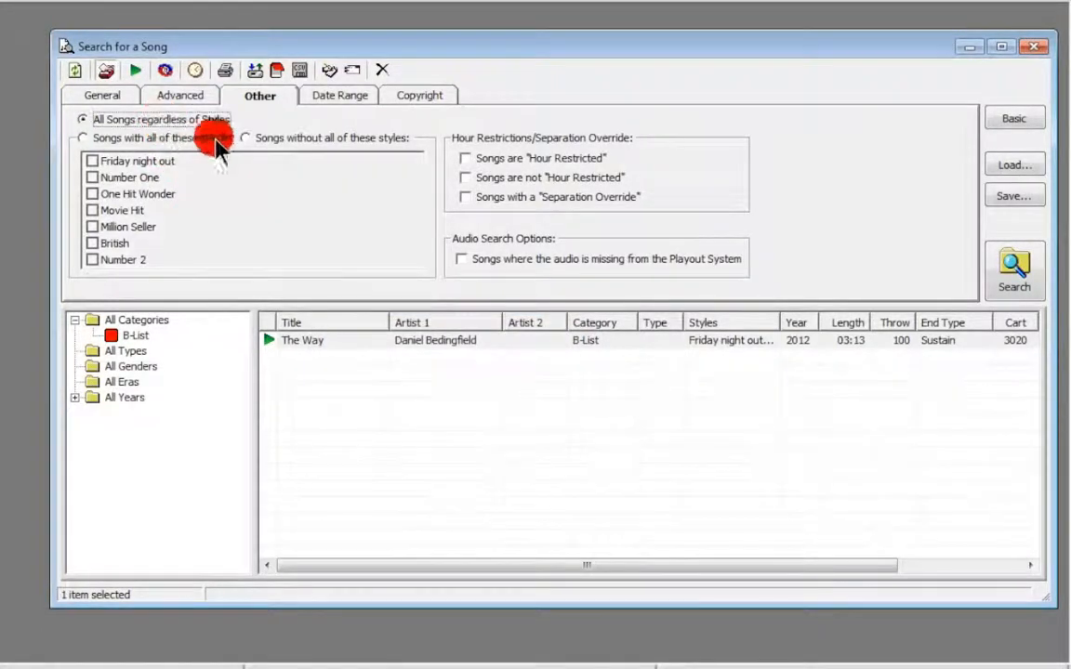
pyautogui.click(1011, 268)
# - Select the four songs from "Cool" through "Don't Phunk With M..." and set their mass-change category to C-List
pyautogui.click(454, 357)
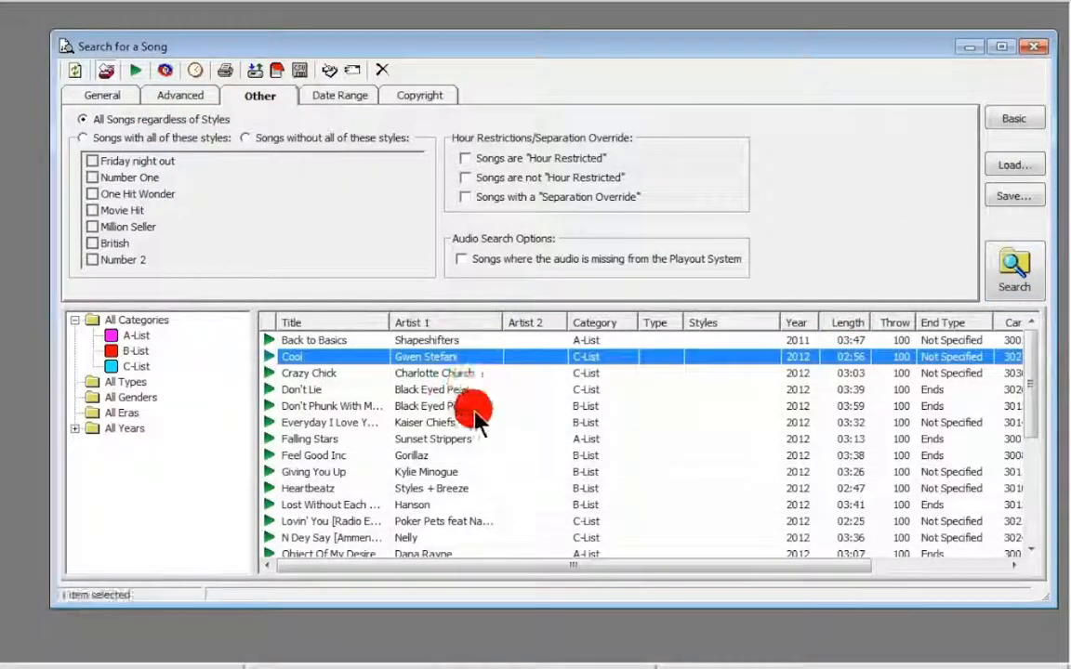
pyautogui.keyDown('shift'); pyautogui.click(474, 406); pyautogui.keyUp('shift')
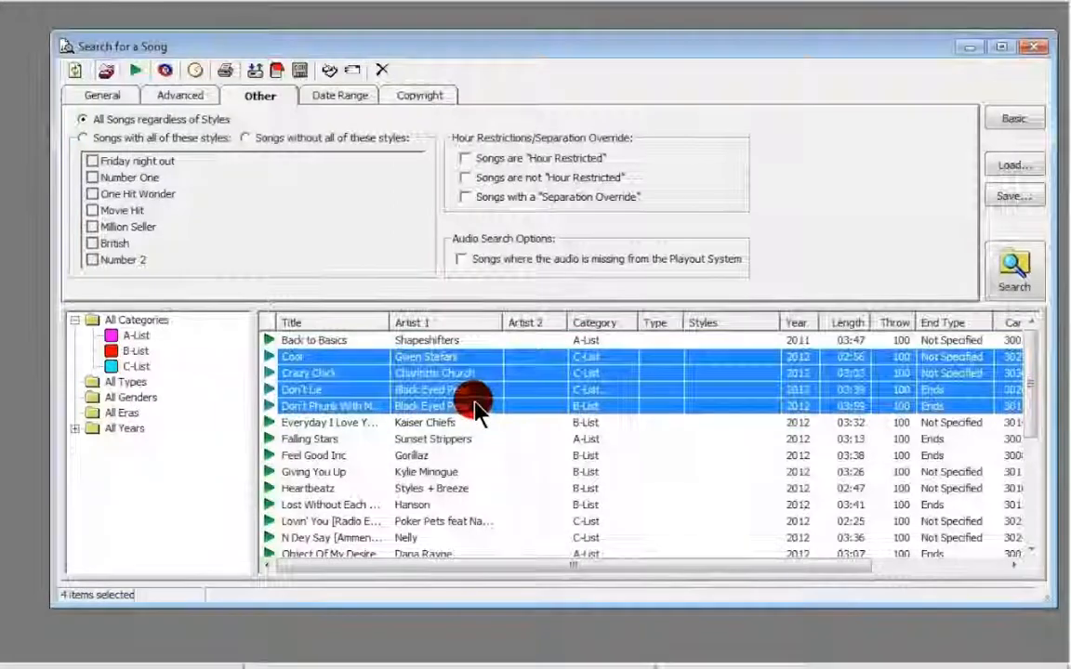
pyautogui.click(333, 70)
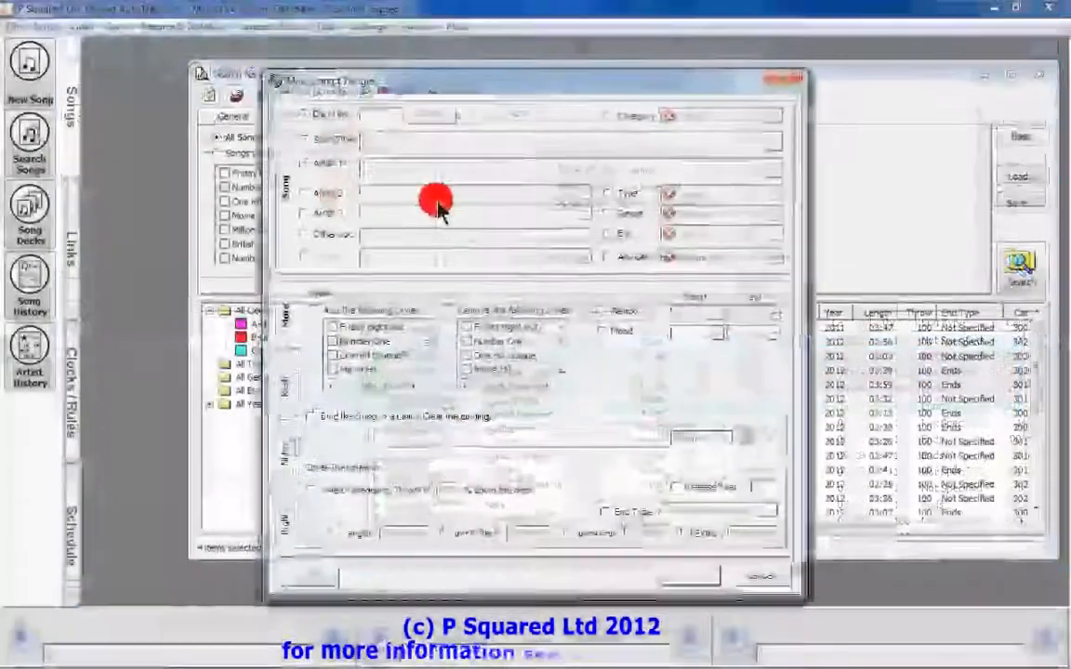
pyautogui.click(608, 116)
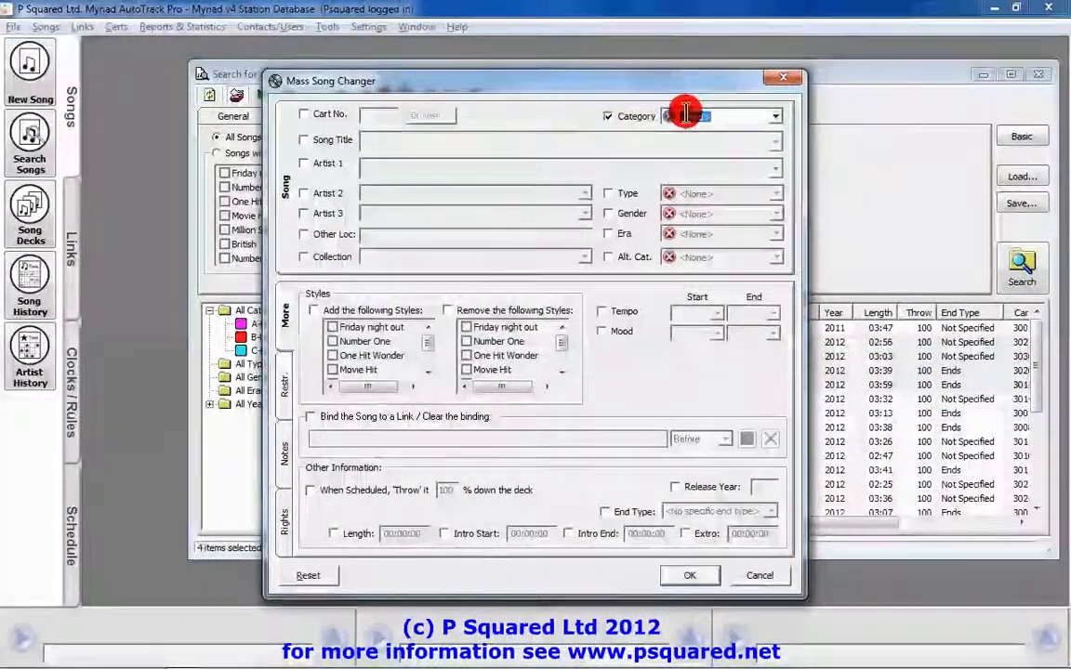
pyautogui.click(777, 116)
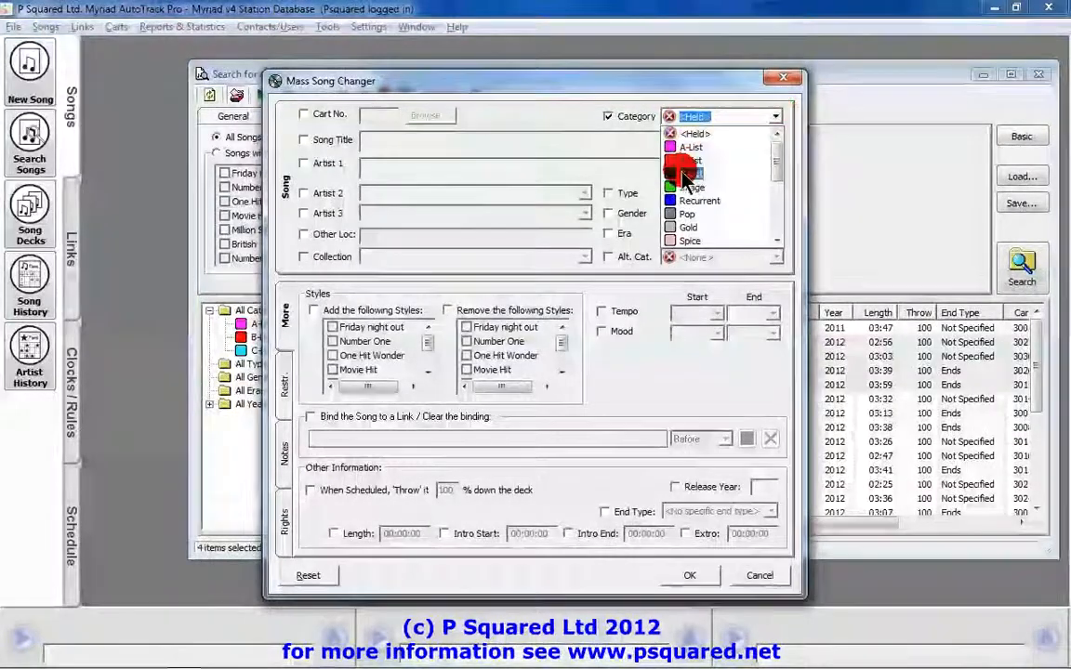
pyautogui.click(744, 155)
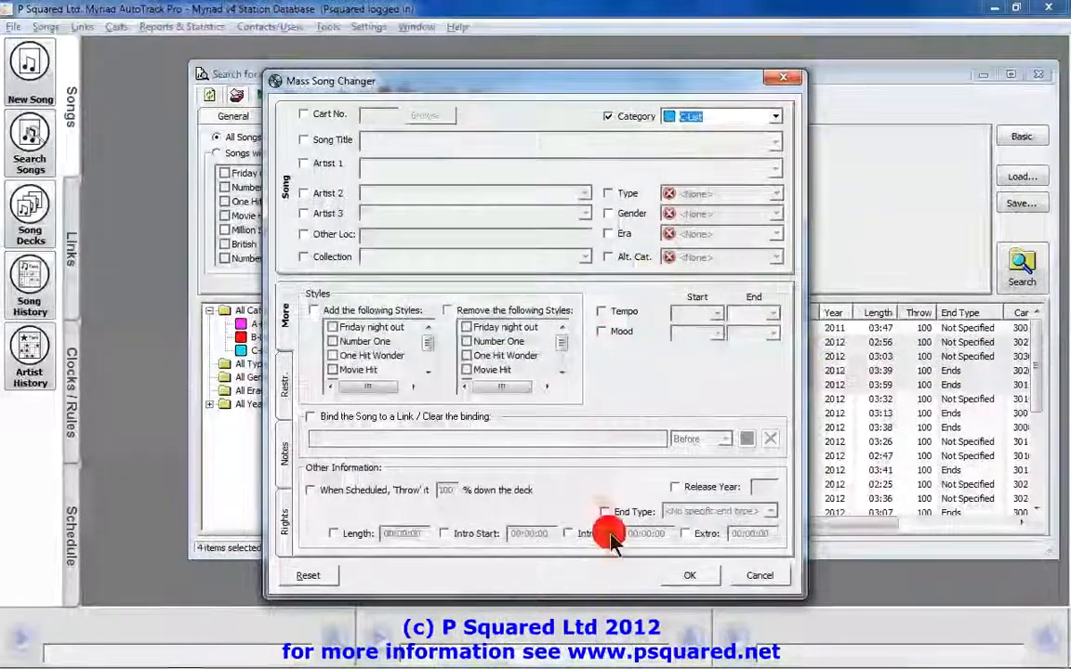
# - Look through the restrictions, notes and rights options of the mass change, and apply it to the selected songs
pyautogui.click(281, 395)
pyautogui.click(282, 456)
pyautogui.click(283, 511)
pyautogui.click(286, 455)
pyautogui.click(282, 384)
pyautogui.click(283, 312)
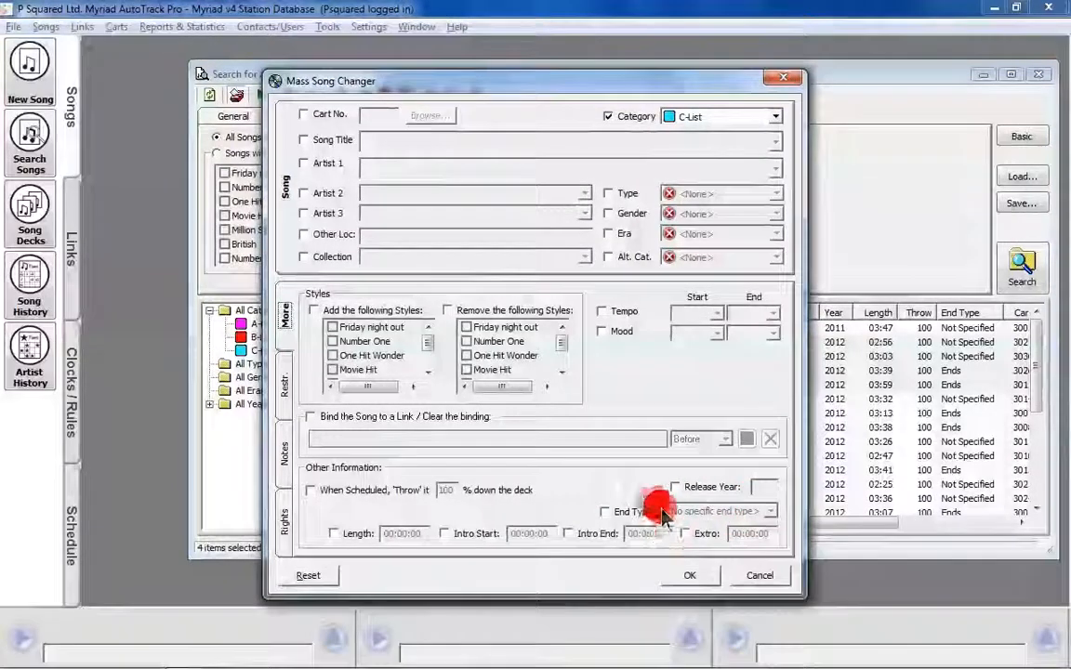
pyautogui.click(692, 575)
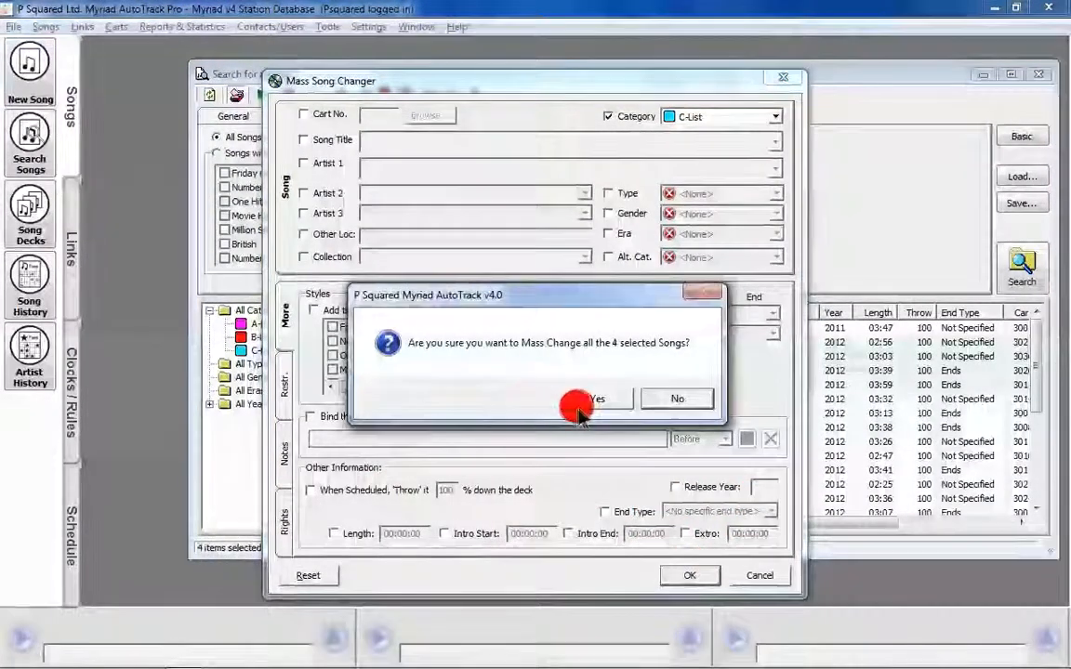
pyautogui.click(577, 406)
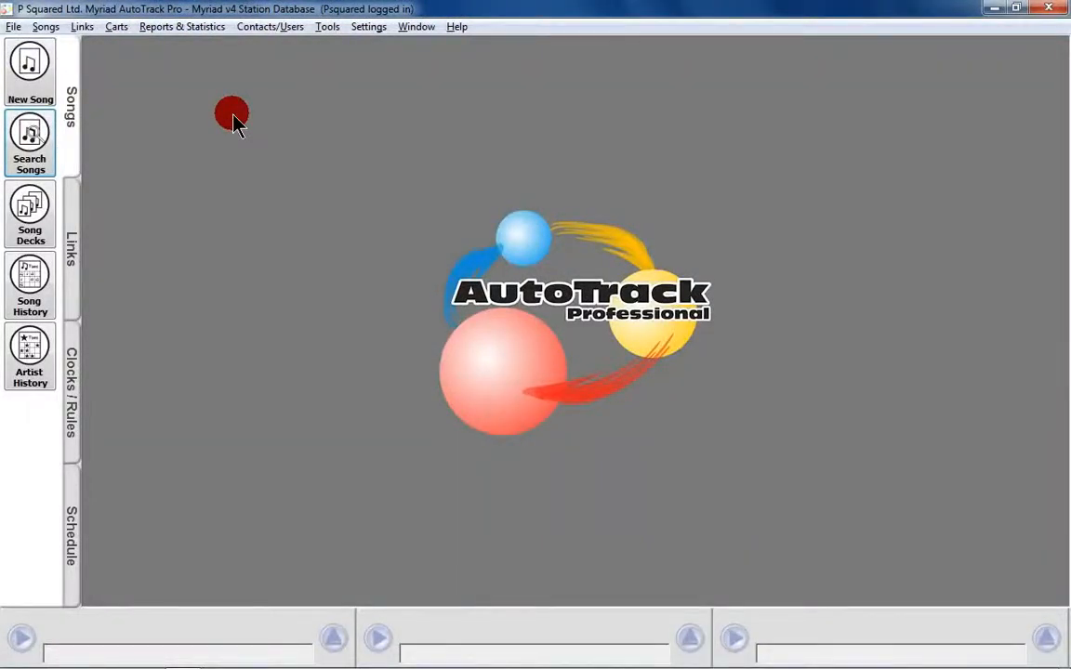
# - Open three song category deck windows
pyautogui.click(28, 234)
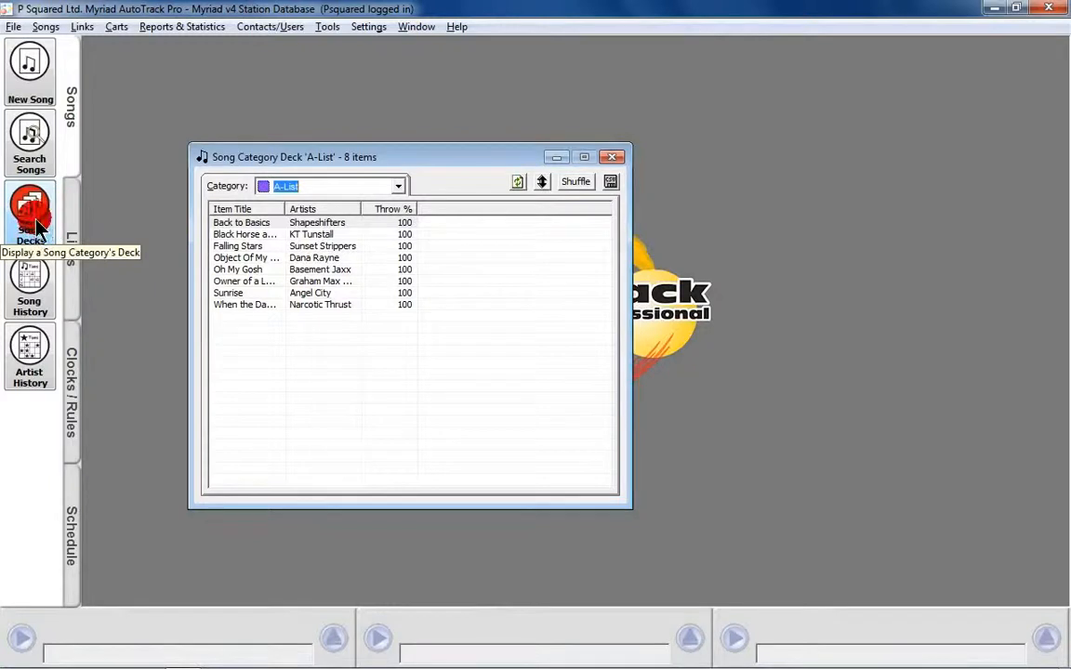
pyautogui.click(39, 228)
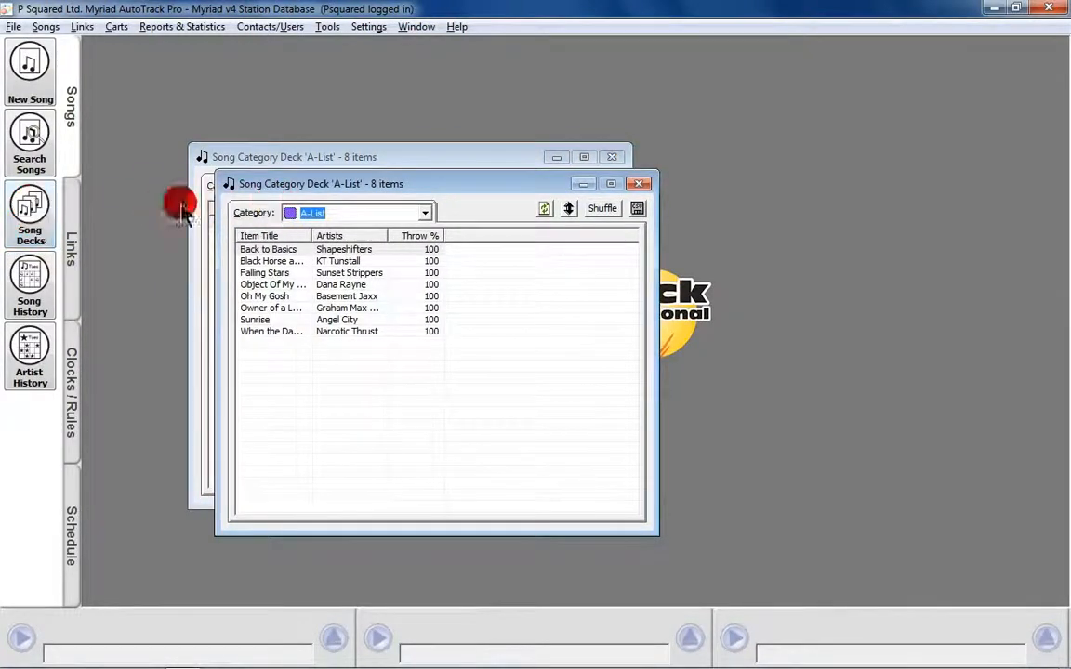
pyautogui.click(27, 226)
# - Narrow the three song deck windows and arrange them side by side across the workspace
pyautogui.moveTo(310, 213); pyautogui.dragTo(654, 108)
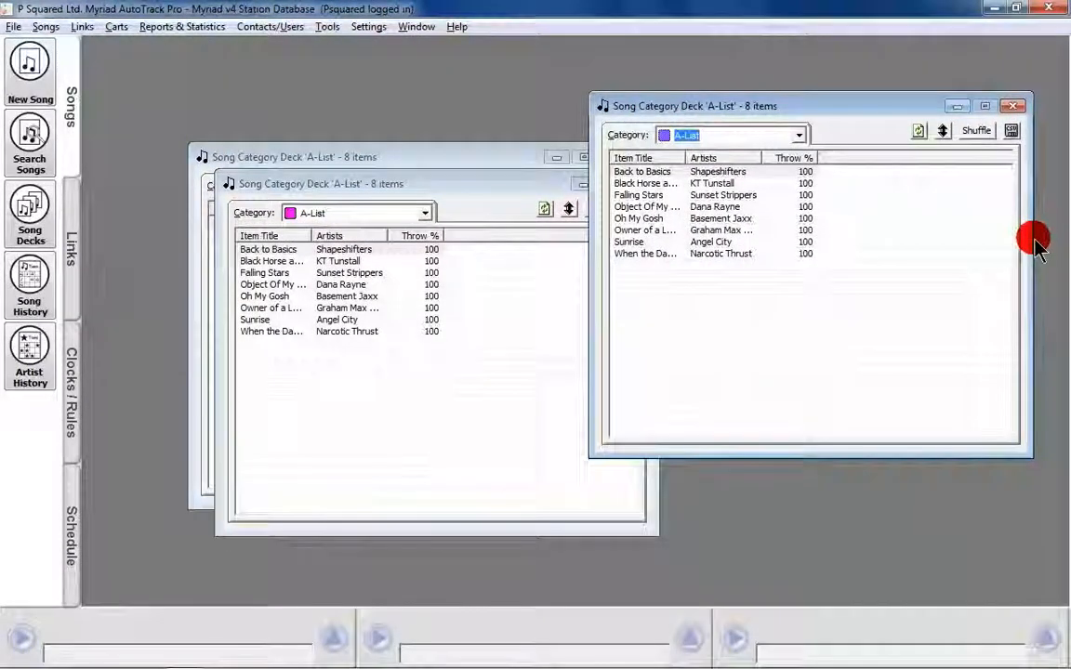
pyautogui.moveTo(1031, 237); pyautogui.dragTo(859, 240)
pyautogui.moveTo(677, 107); pyautogui.dragTo(856, 105)
pyautogui.moveTo(502, 181); pyautogui.dragTo(564, 104)
pyautogui.moveTo(724, 179); pyautogui.dragTo(562, 180)
pyautogui.click(347, 96)
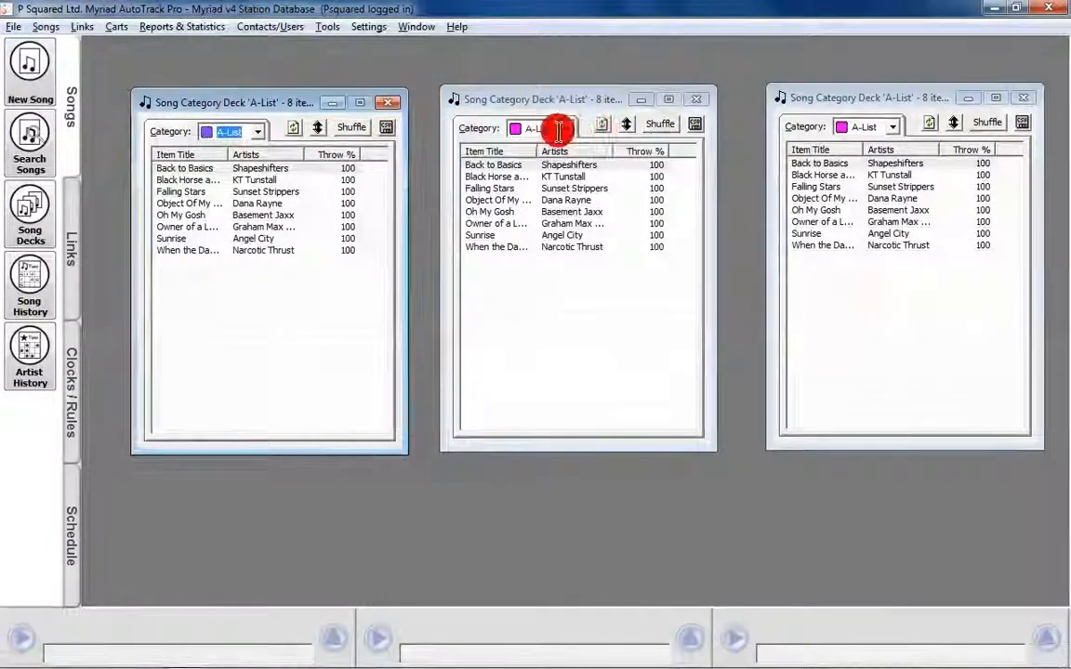
# - Switch the middle song deck to the B-List category
pyautogui.click(565, 129)
pyautogui.click(547, 152)
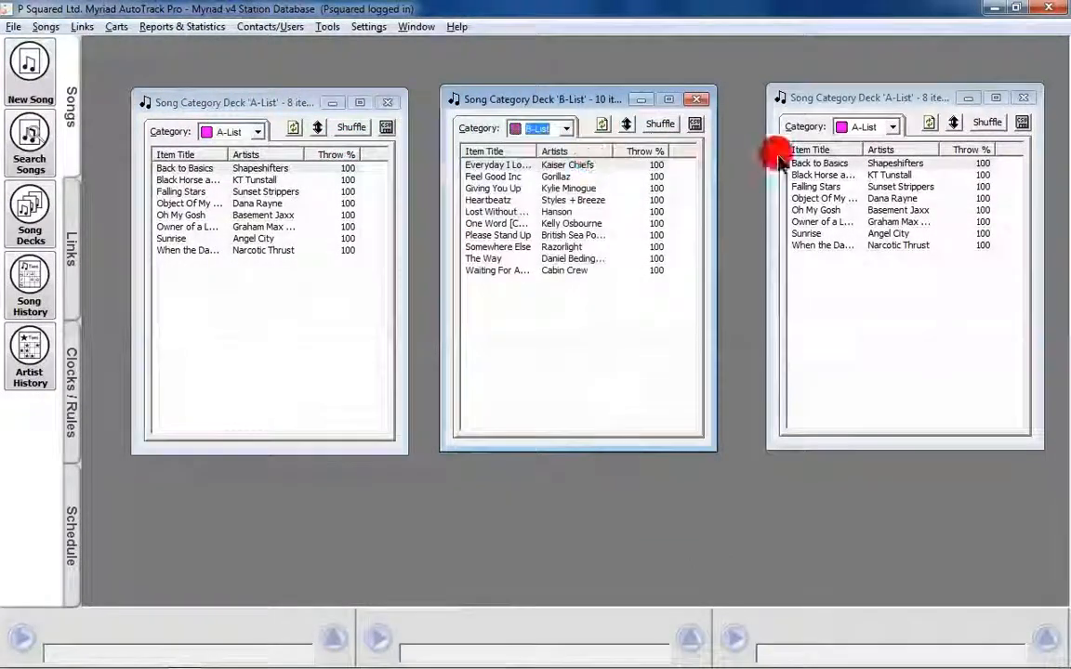
# - Switch the third song deck to the C-List category and sort the A-List deck by item title in both directions
pyautogui.click(888, 127)
pyautogui.click(866, 171)
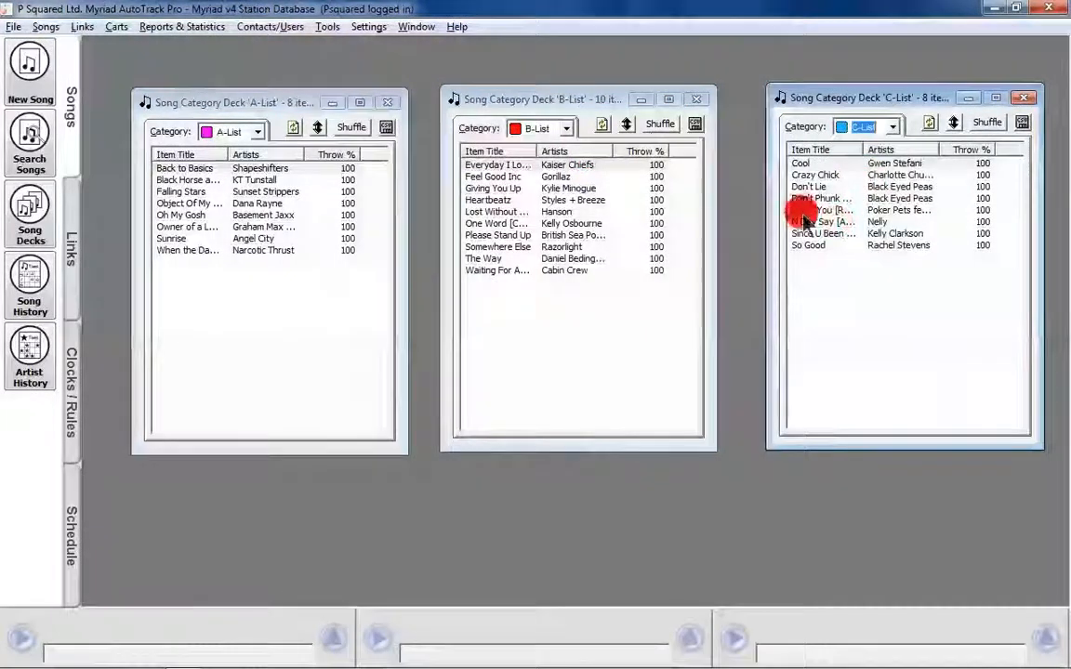
pyautogui.click(194, 156)
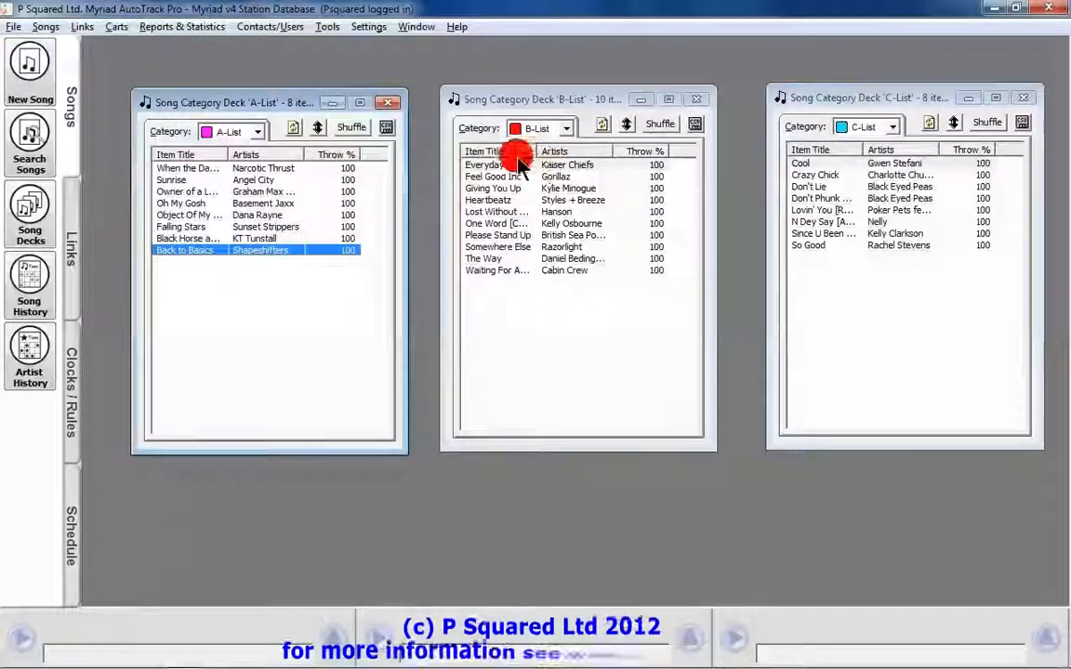
pyautogui.click(182, 155)
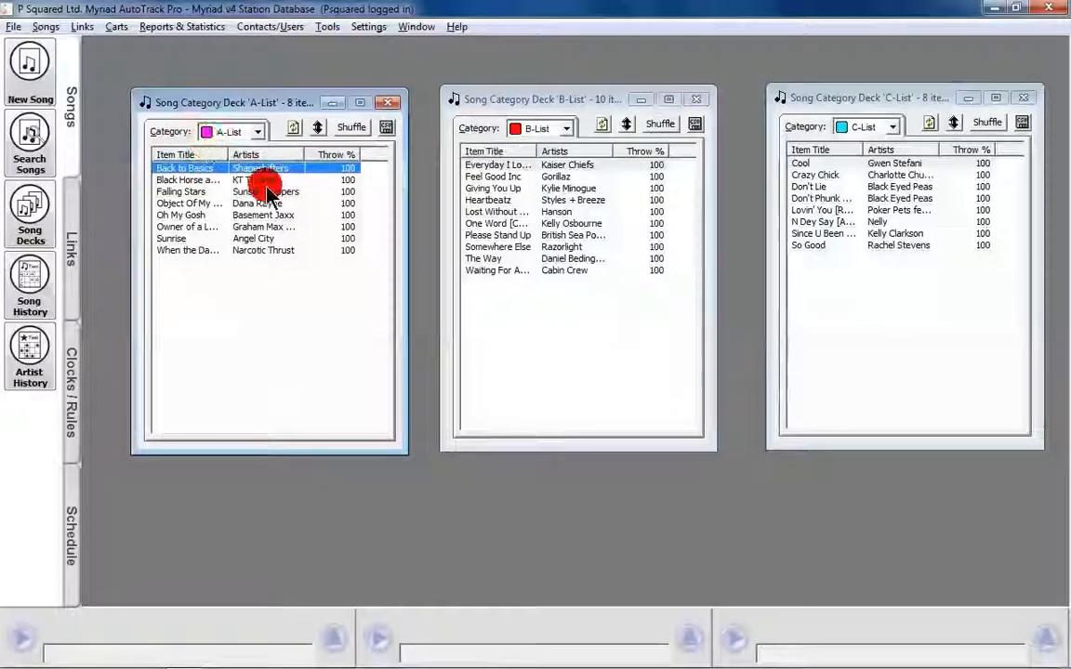
# - Move Falling Stars from A-List to B-List, and the Hanson, Kelly Osbourne and British Sea Power songs from B-List to C-List
pyautogui.moveTo(243, 198); pyautogui.dragTo(557, 337)
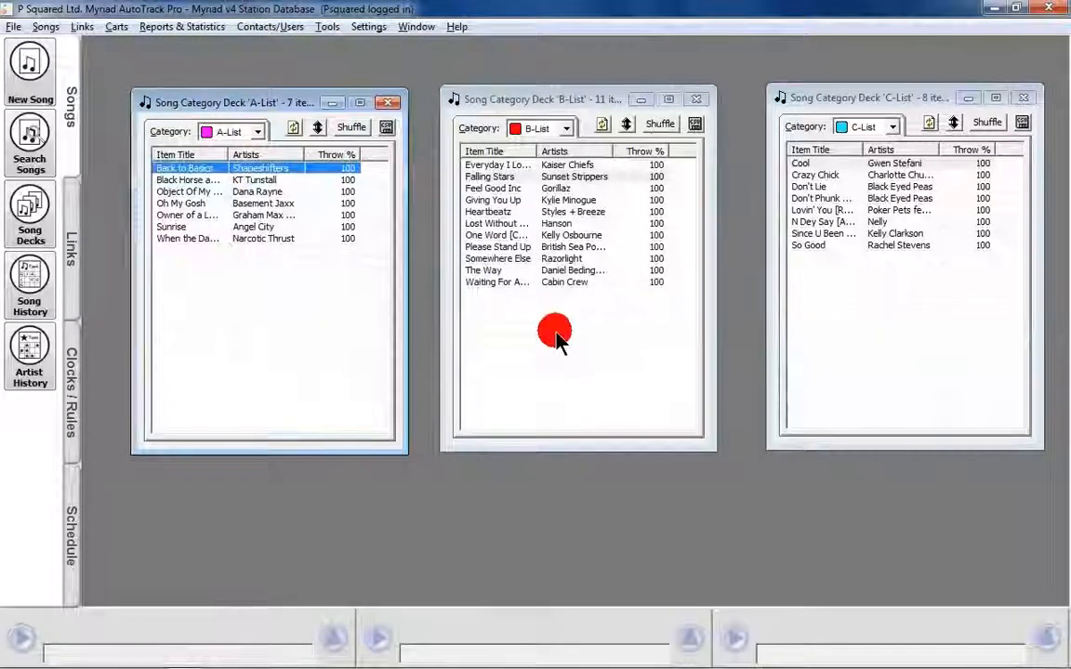
pyautogui.click(547, 223)
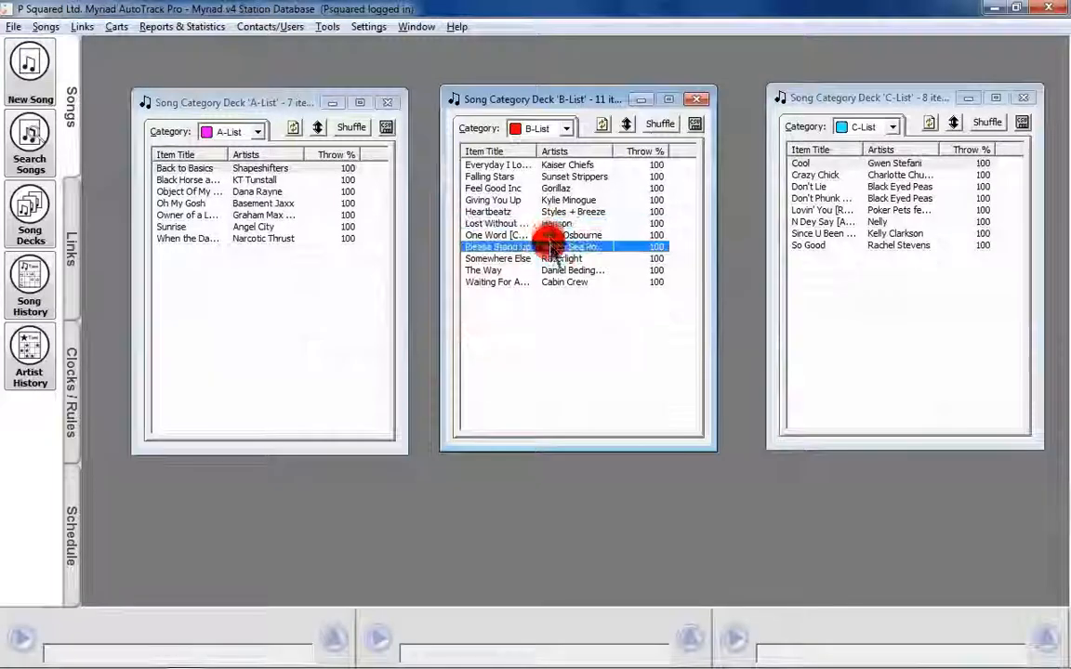
pyautogui.moveTo(962, 339); pyautogui.dragTo(958, 335)
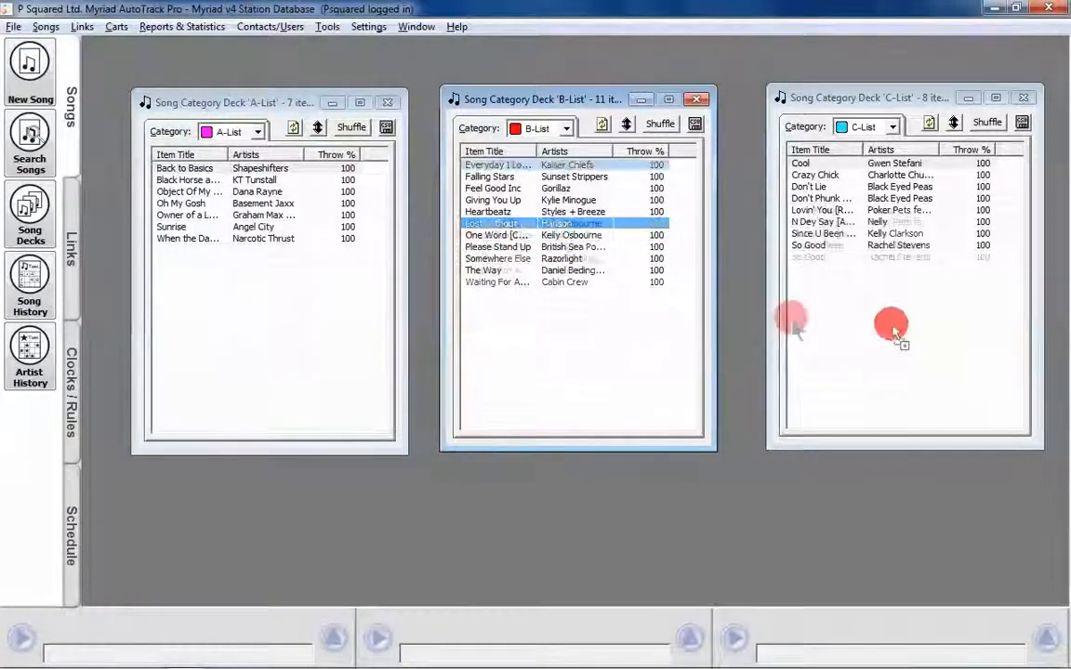
pyautogui.moveTo(569, 225); pyautogui.dragTo(832, 314)
pyautogui.moveTo(556, 228); pyautogui.dragTo(807, 306)
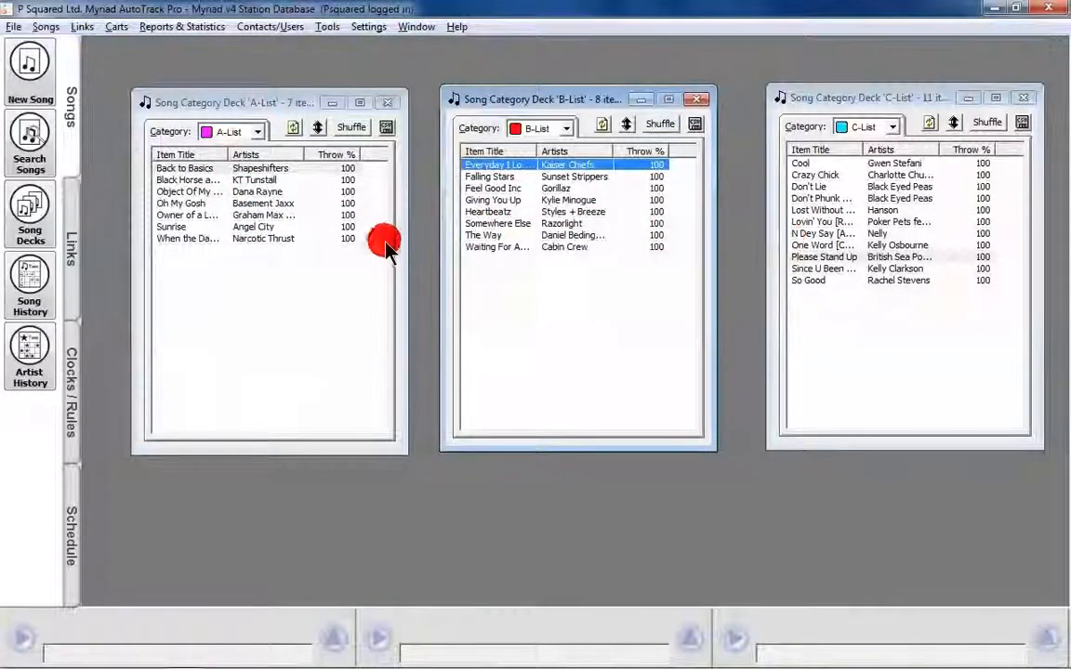
# - Sort the A-List, B-List and C-List song decks by position
pyautogui.click(316, 127)
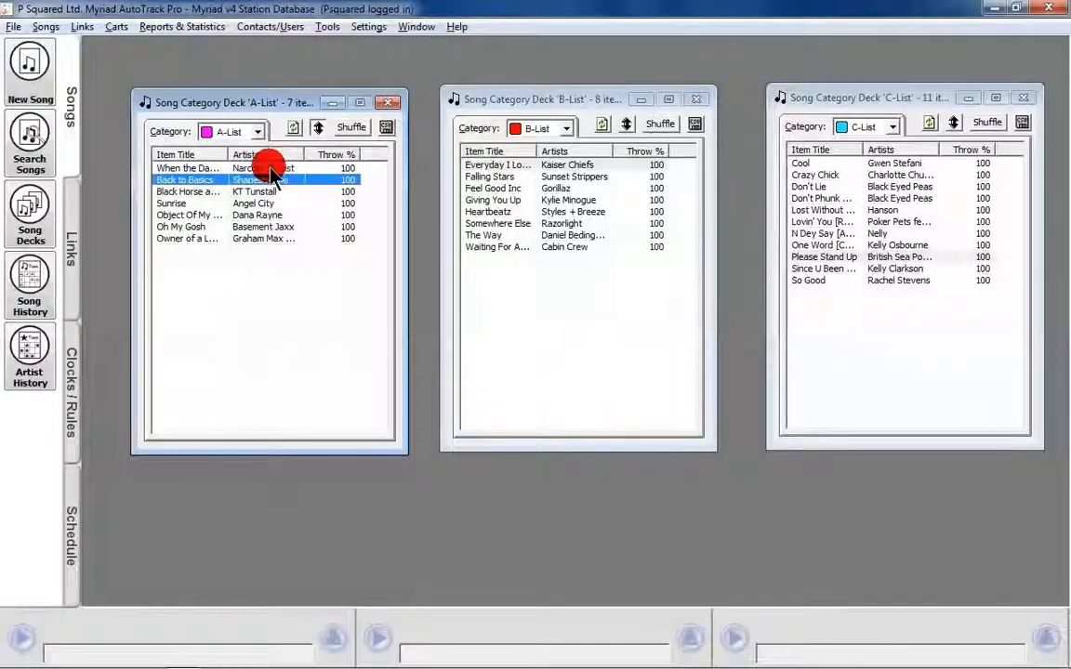
pyautogui.click(628, 126)
pyautogui.click(952, 122)
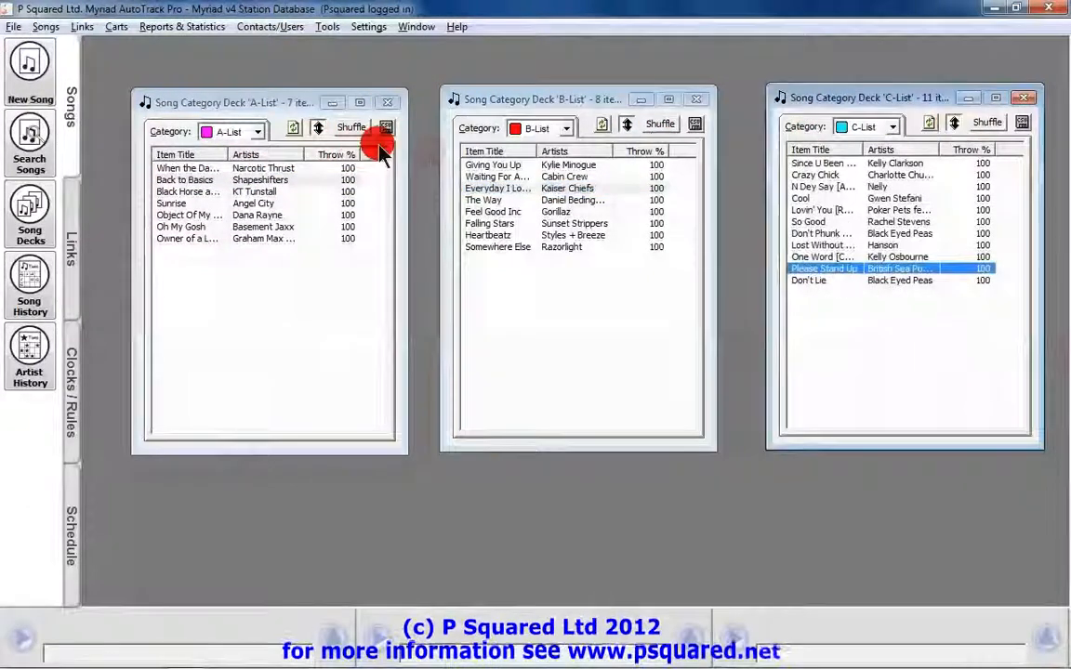
# - In the A-List deck, reposition the Narcotic Thrust song just above Oh My Gosh, and move Back to Basics to the lower middle
pyautogui.click(242, 170)
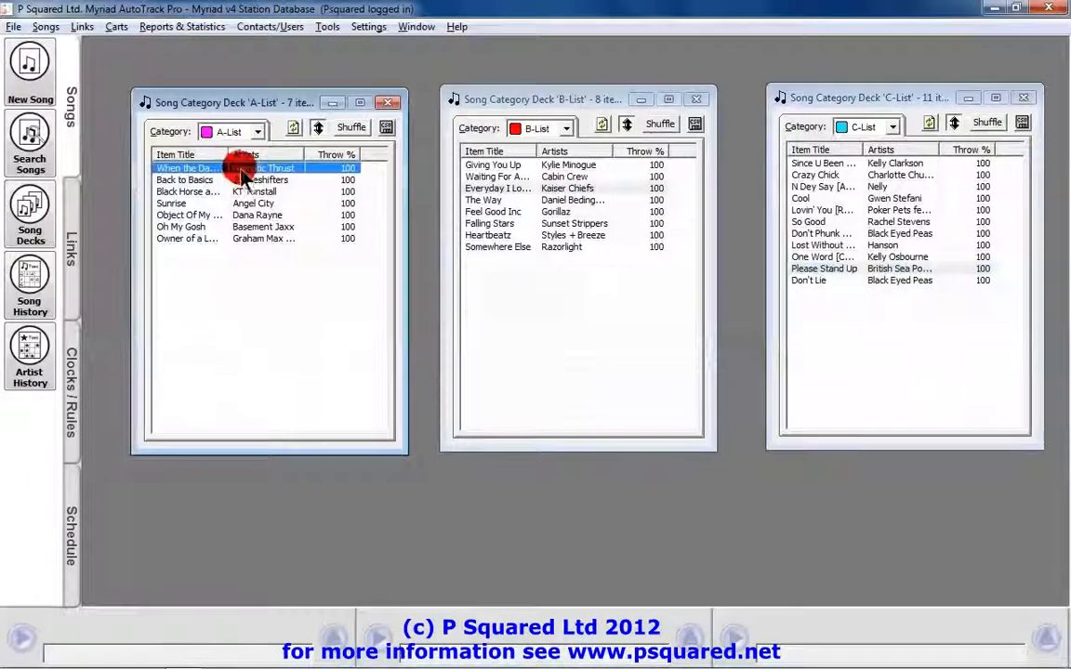
pyautogui.moveTo(242, 171); pyautogui.dragTo(238, 226)
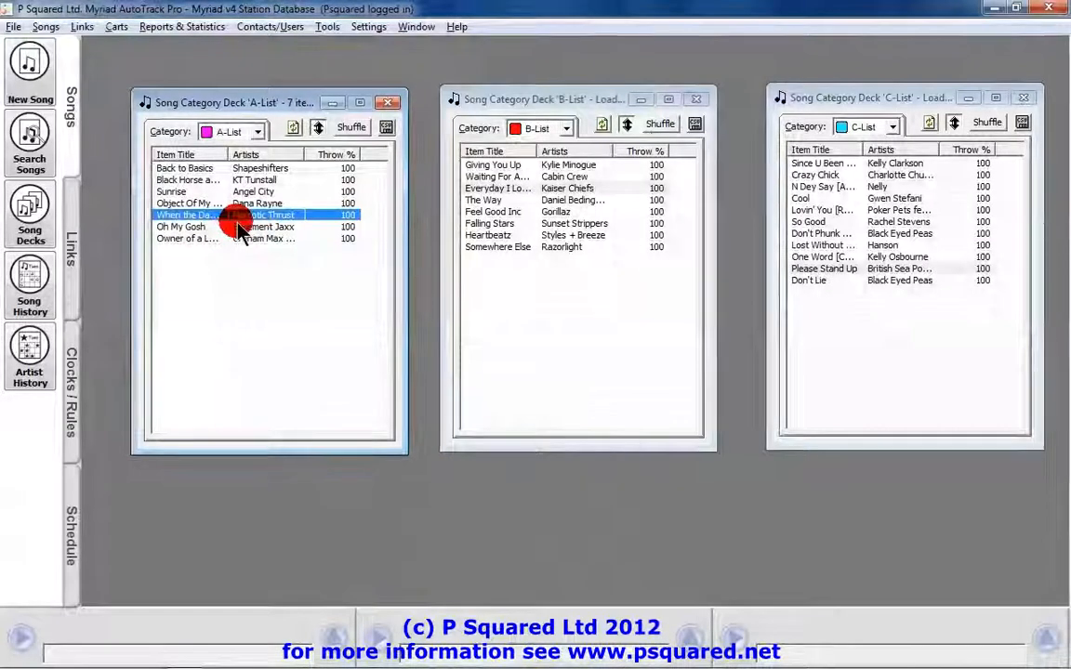
pyautogui.click(240, 168)
pyautogui.rightClick(242, 169)
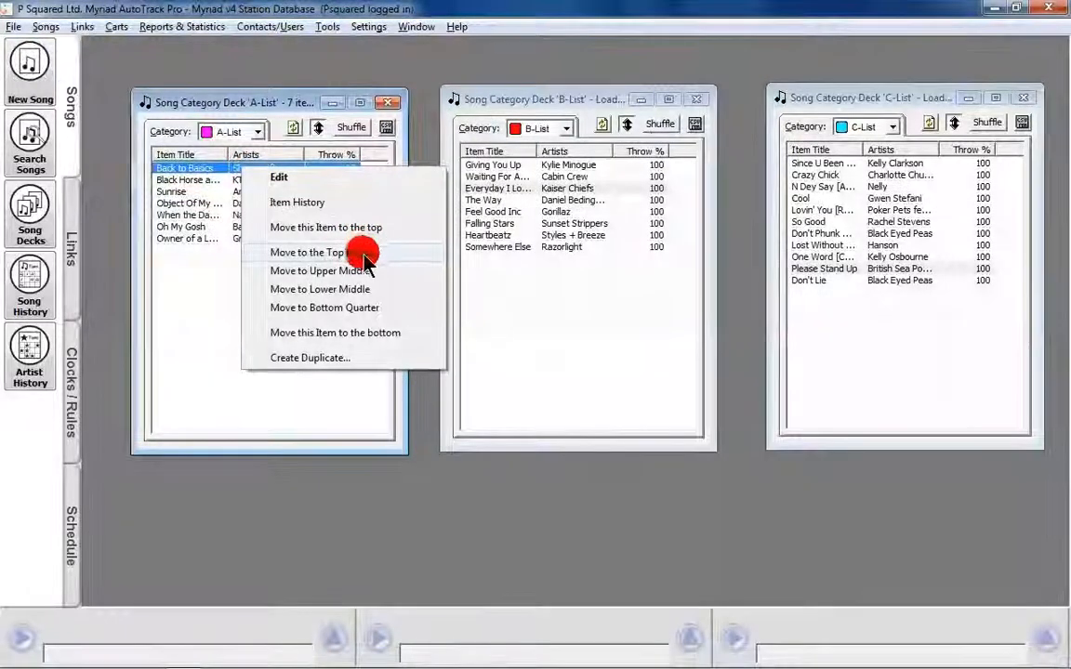
pyautogui.click(367, 290)
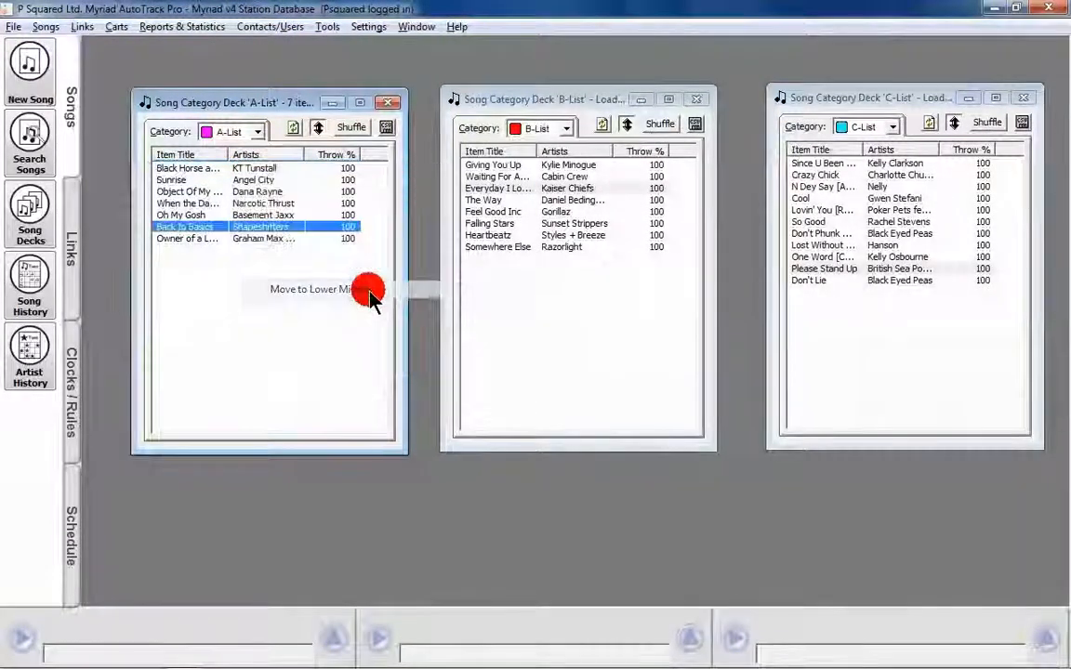
# - Move Oh My Gosh to the bottom quarter of the A-List deck
pyautogui.click(244, 218)
pyautogui.rightClick(245, 218)
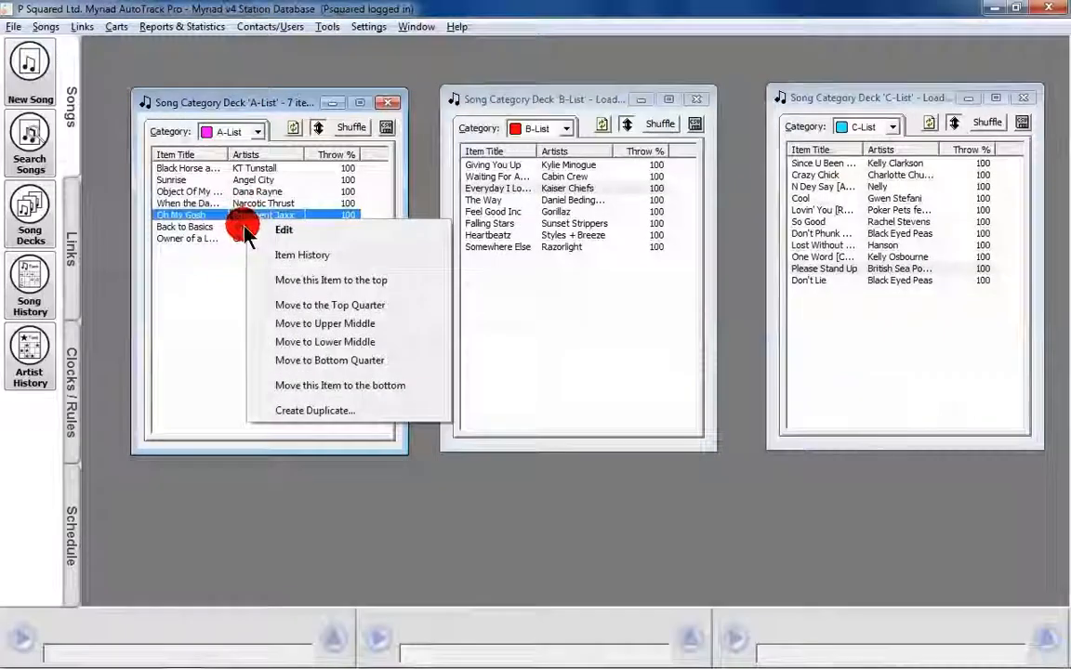
pyautogui.click(318, 360)
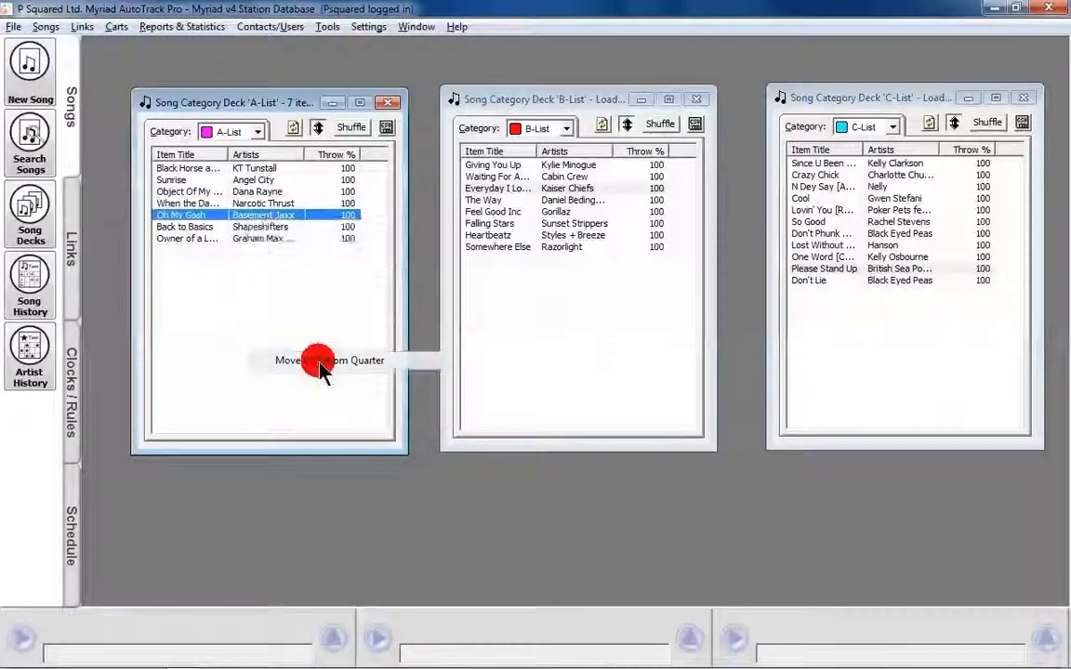
# - Shuffle the order of the songs in the A-List deck and dismiss the confirmation
pyautogui.click(254, 181)
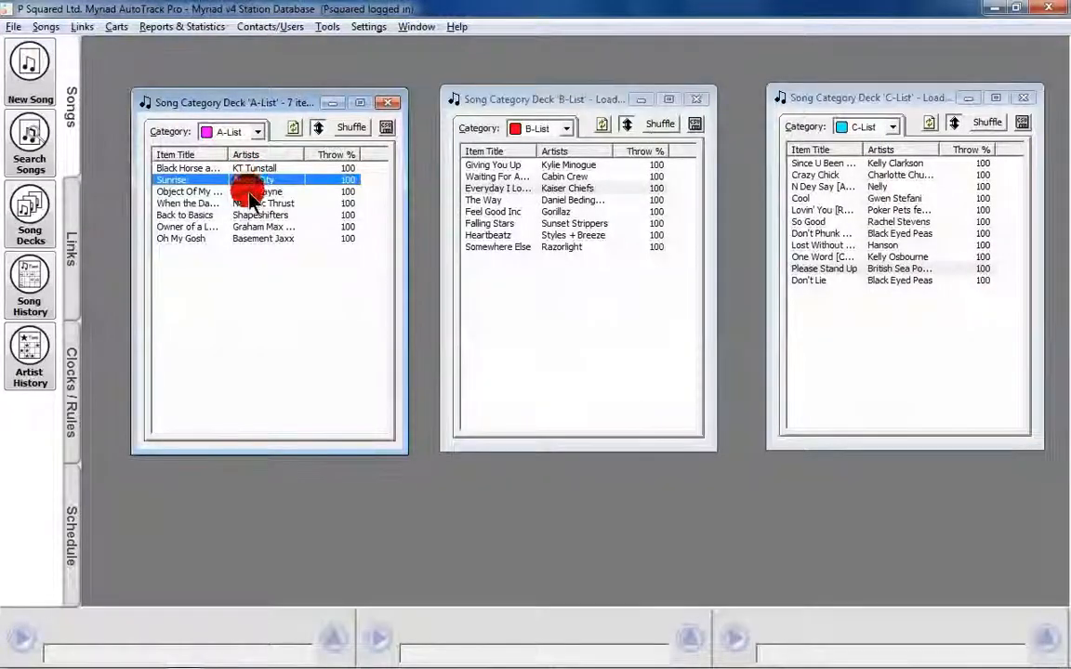
pyautogui.click(249, 192)
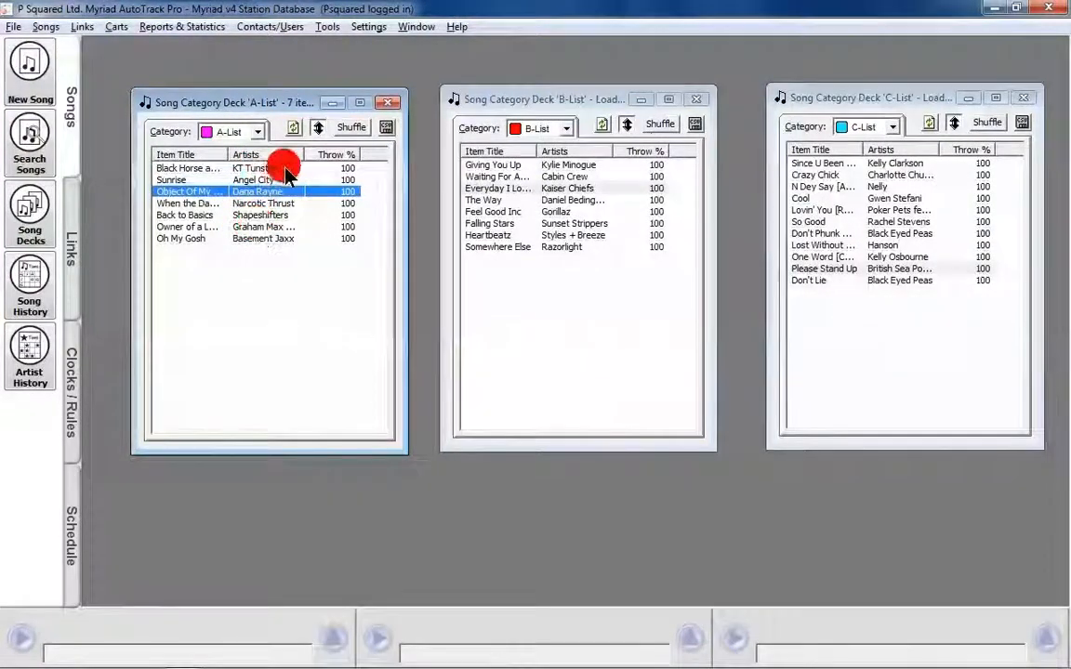
pyautogui.click(352, 130)
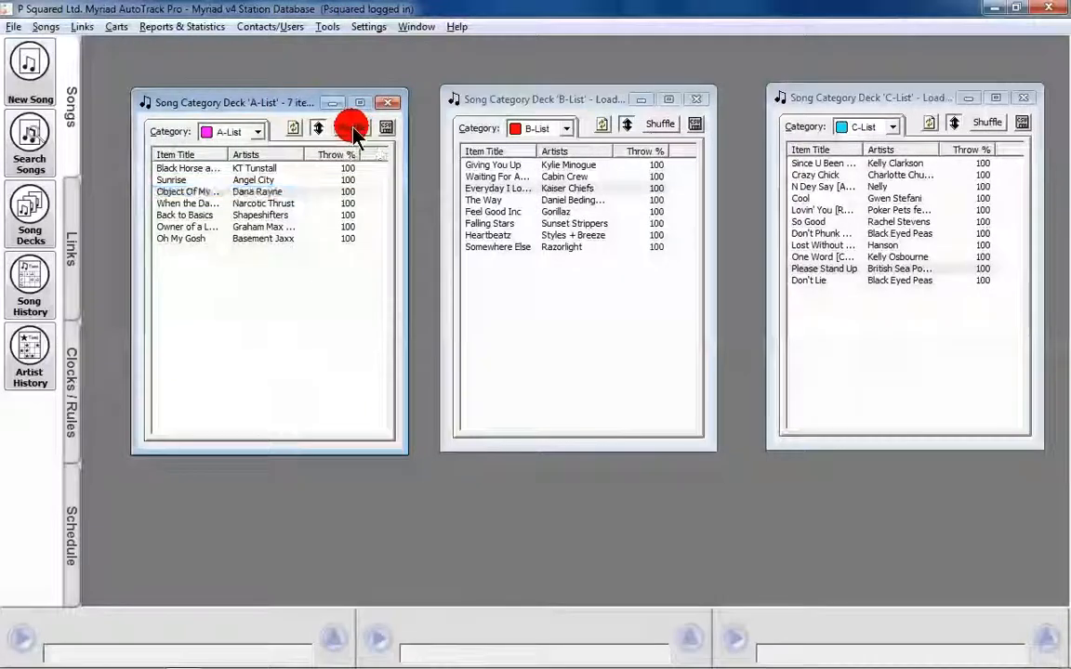
pyautogui.click(584, 407)
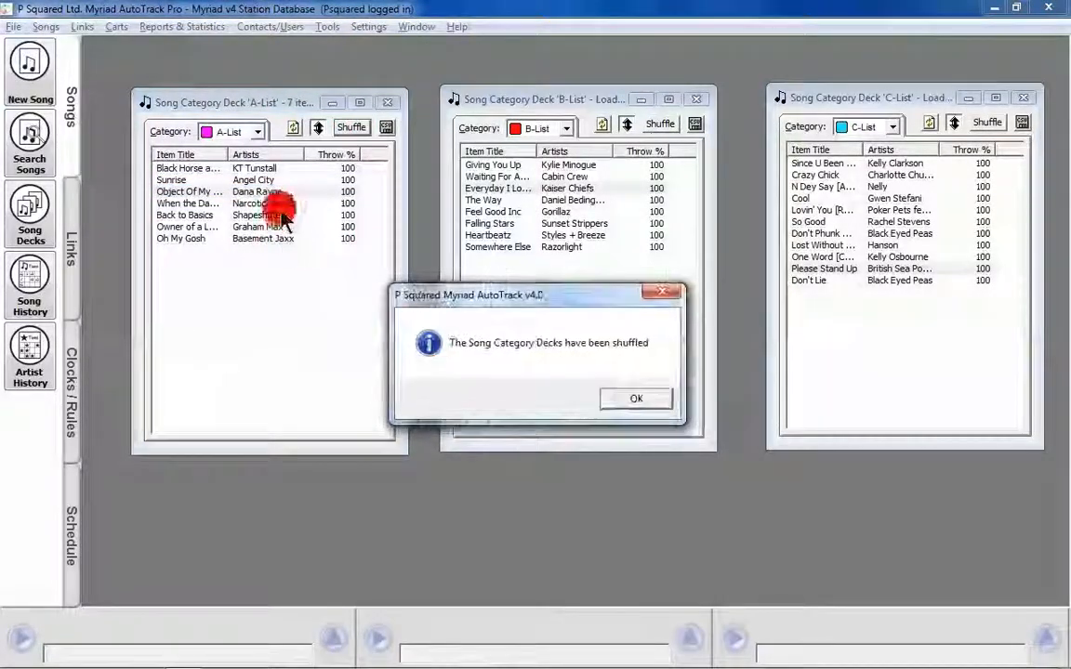
pyautogui.click(633, 403)
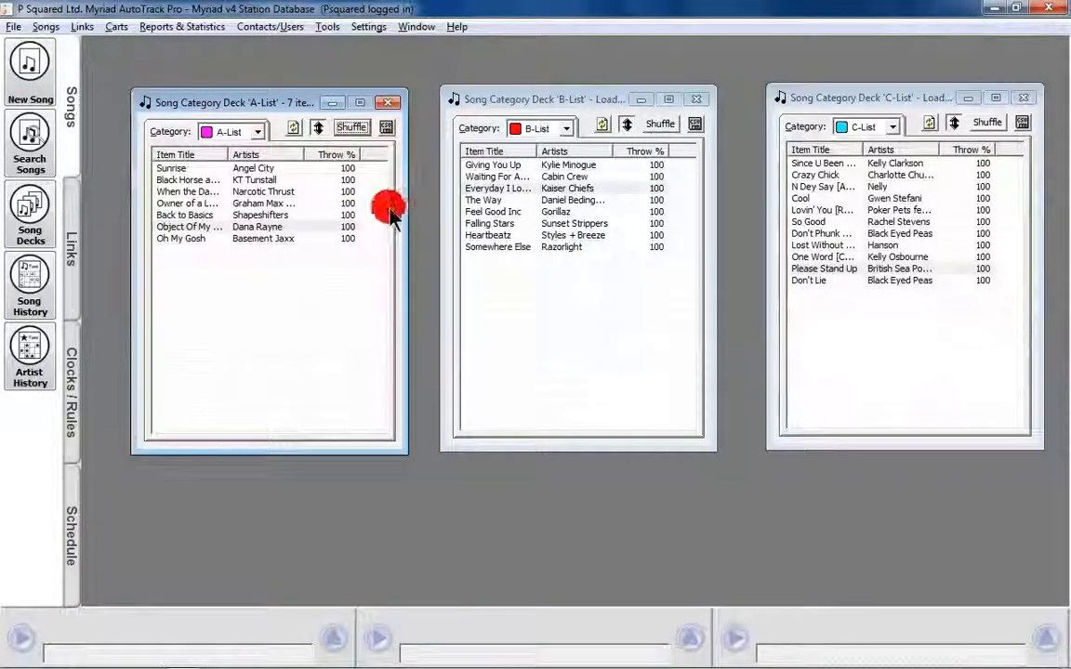
pyautogui.moveTo(408, 206); pyautogui.dragTo(462, 218)
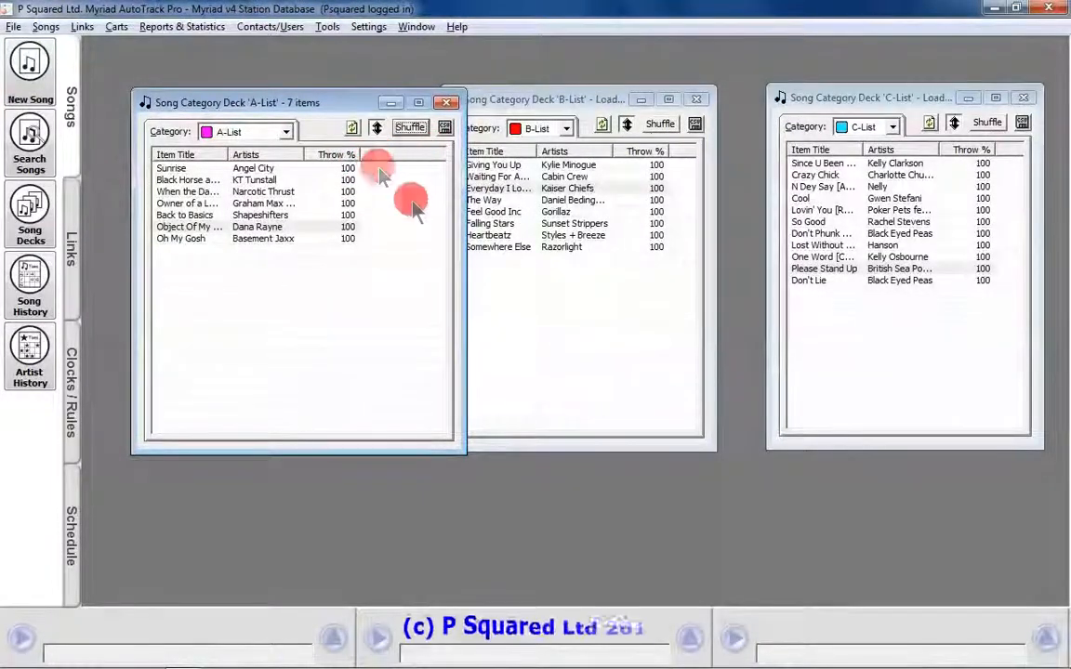
pyautogui.moveTo(467, 213); pyautogui.dragTo(405, 215)
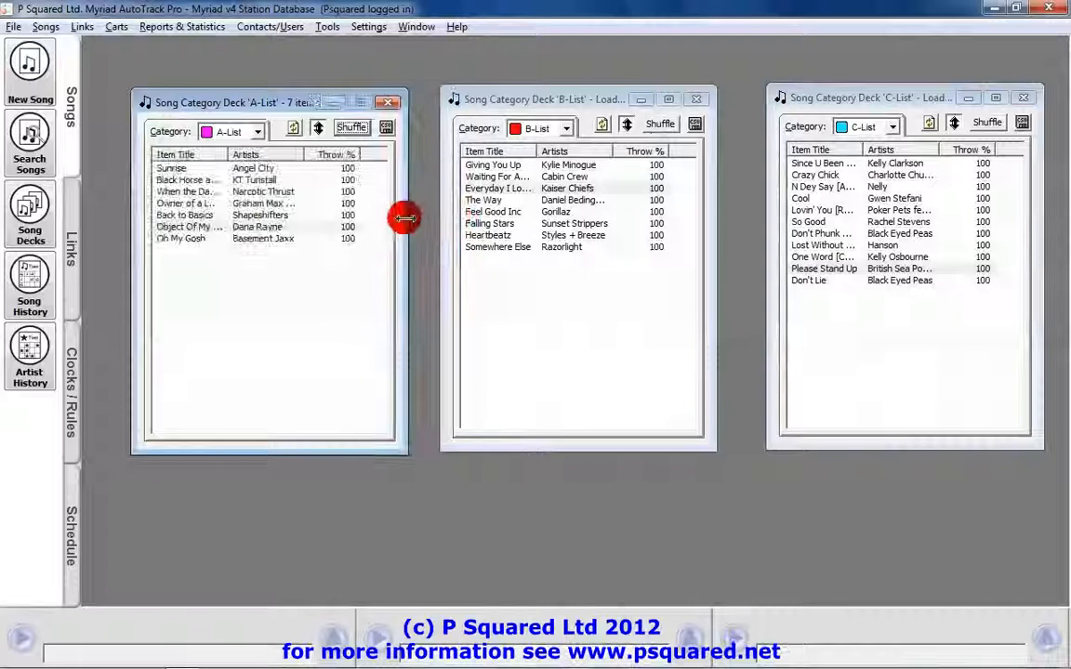
pyautogui.moveTo(242, 198); pyautogui.dragTo(496, 223)
pyautogui.moveTo(663, 239); pyautogui.dragTo(318, 133)
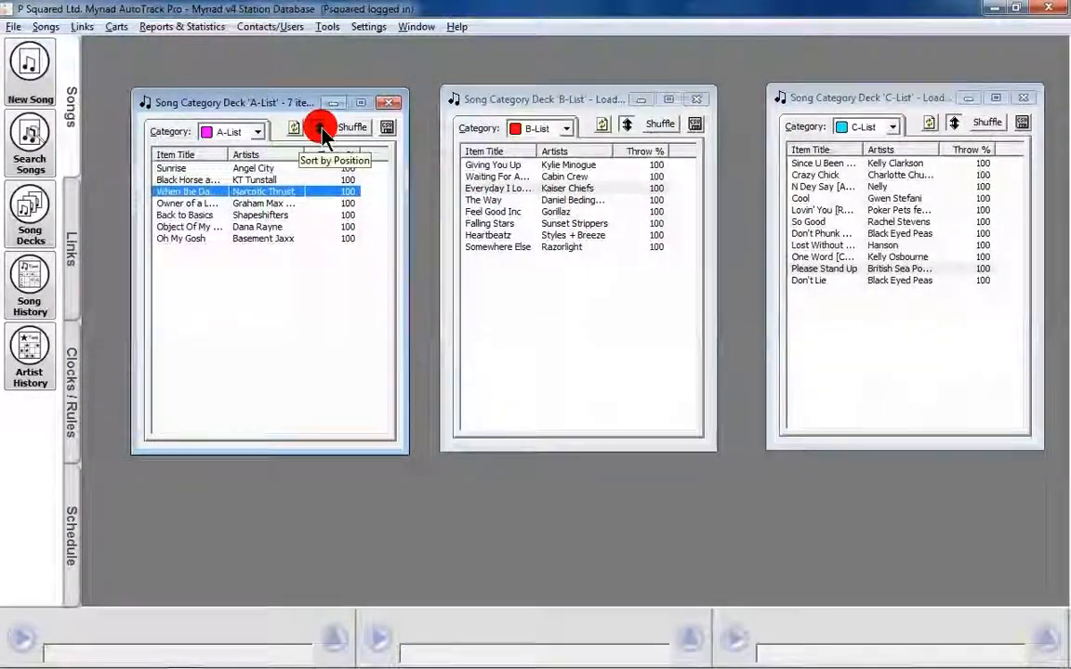
# - Open the details of Oh My Gosh from the A-List deck for editing, and close them without changes
pyautogui.moveTo(288, 198)
pyautogui.mouseDown()
pyautogui.moveTo(284, 238)
pyautogui.moveTo(258, 239)
pyautogui.mouseUp()
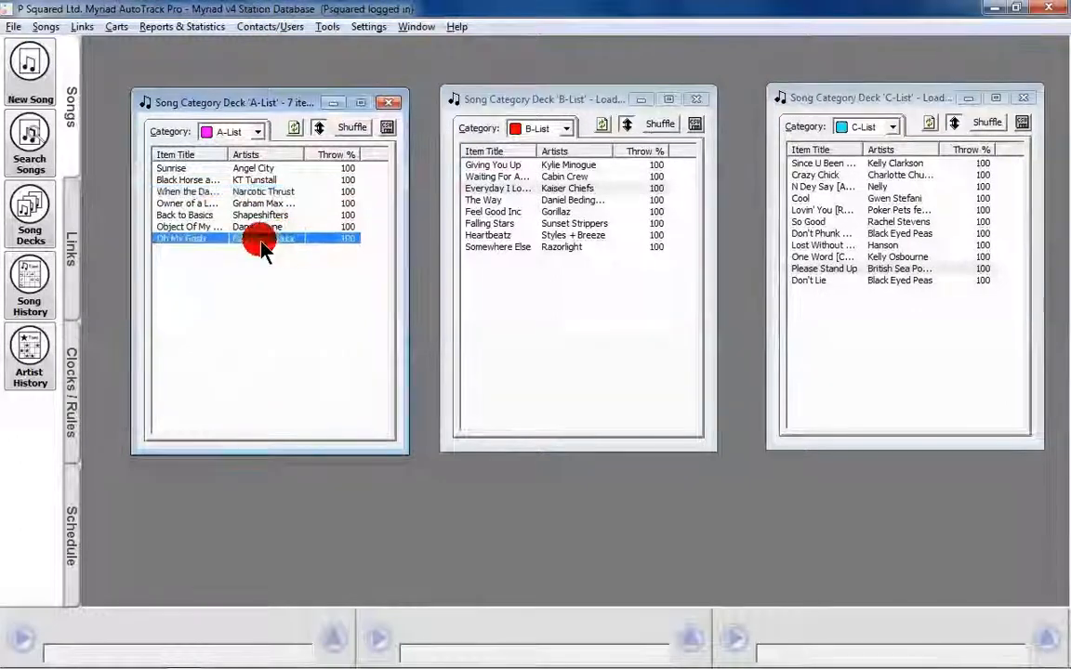
pyautogui.rightClick(238, 240)
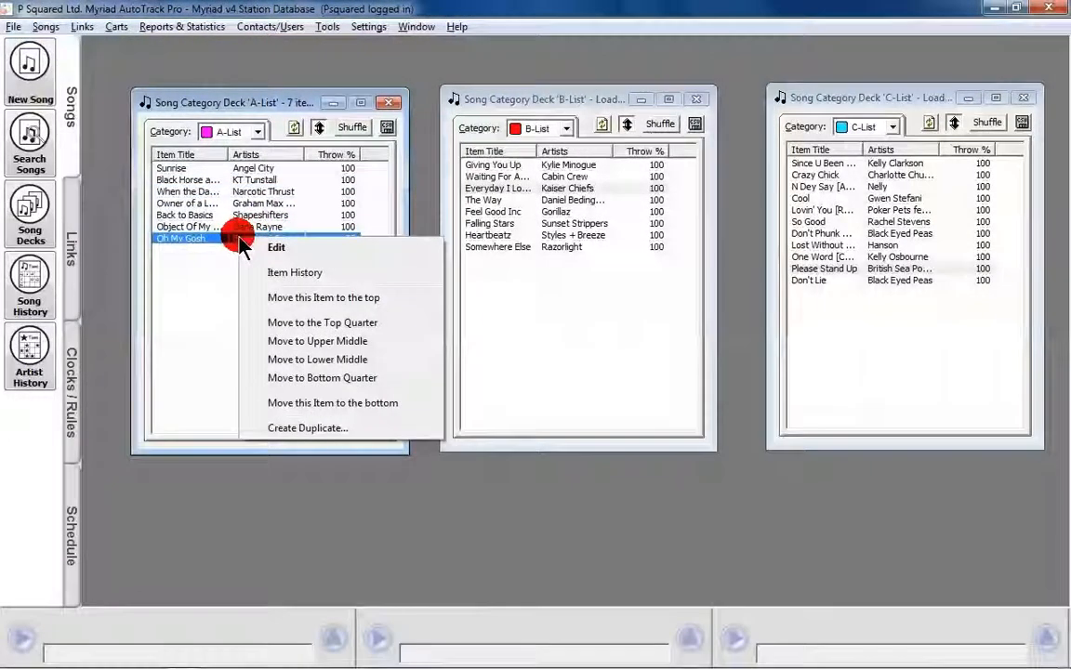
pyautogui.click(290, 247)
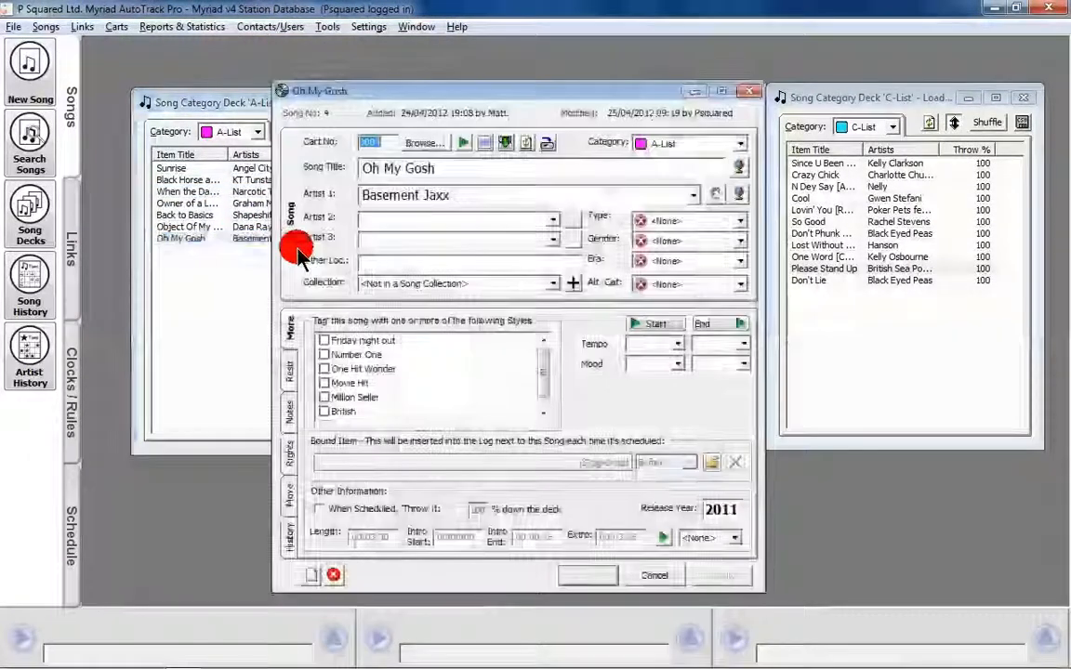
pyautogui.click(750, 91)
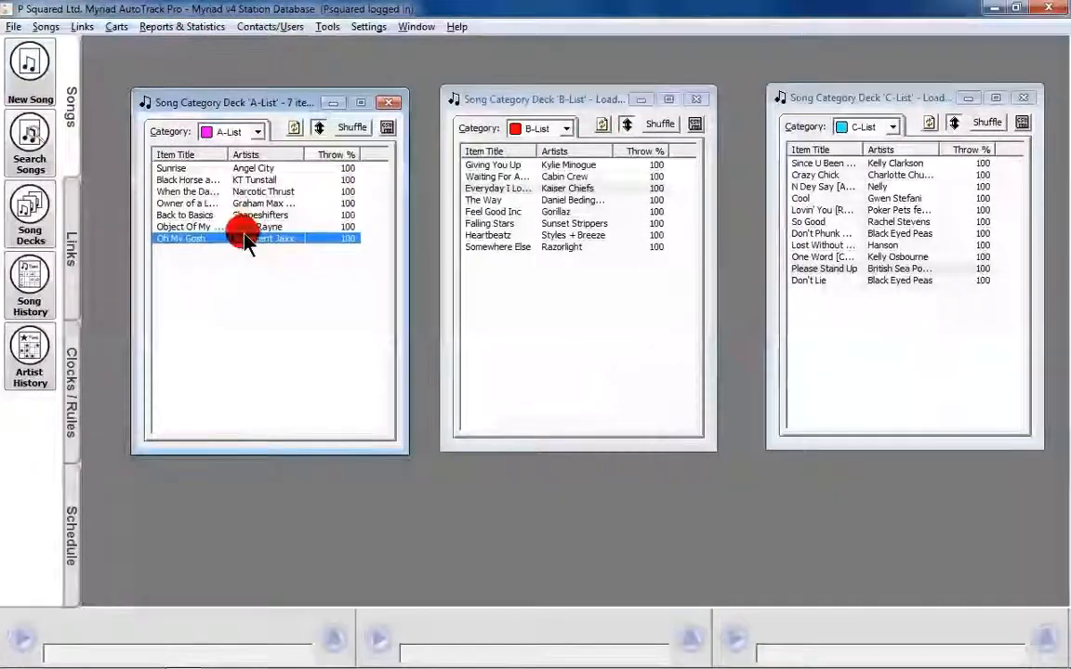
# - View the scheduling history of Oh My Gosh in the A-List deck and close the history window
pyautogui.rightClick(247, 240)
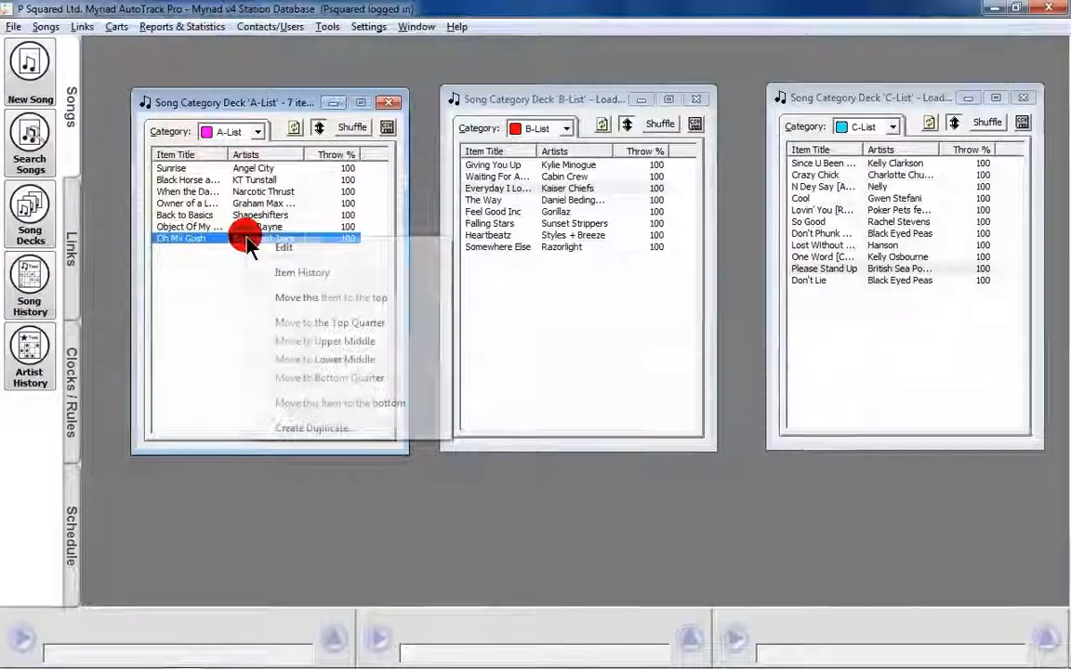
pyautogui.click(306, 272)
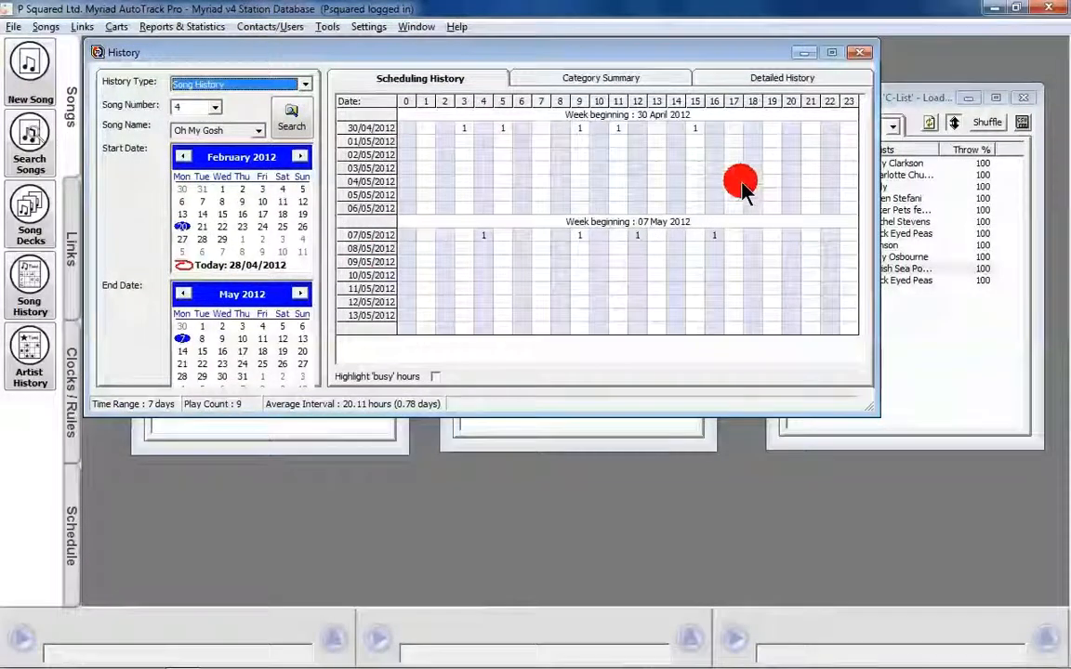
pyautogui.click(860, 53)
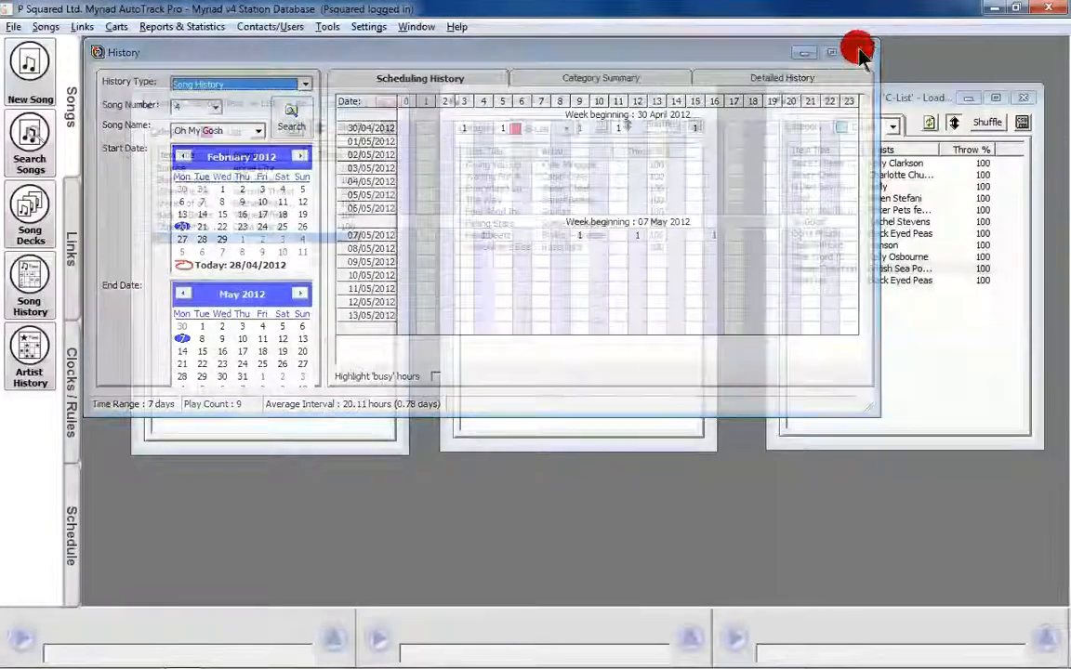
# - Load Oh My Gosh from the A-List deck into the first audio player and eject it again
pyautogui.rightClick(251, 238)
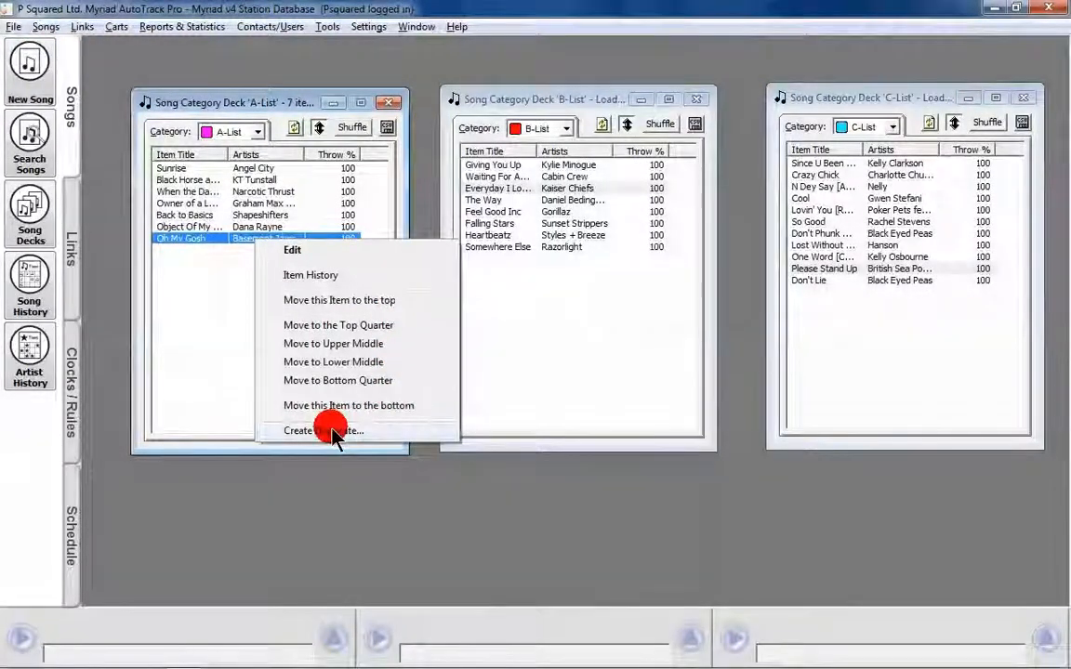
pyautogui.click(241, 239)
pyautogui.moveTo(244, 243); pyautogui.dragTo(60, 642)
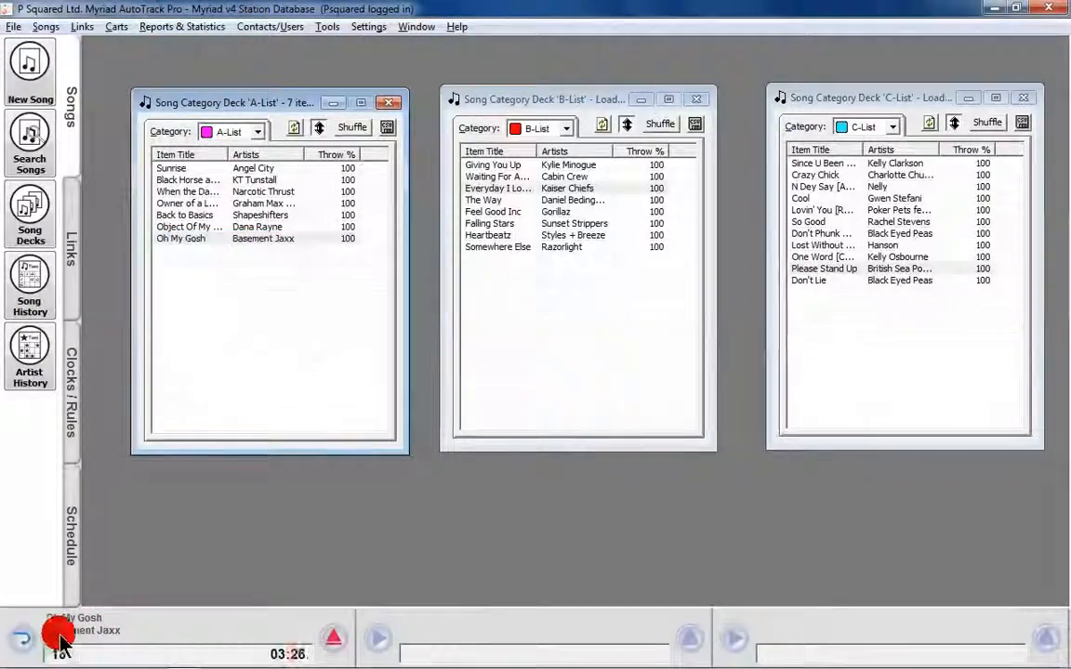
pyautogui.click(332, 638)
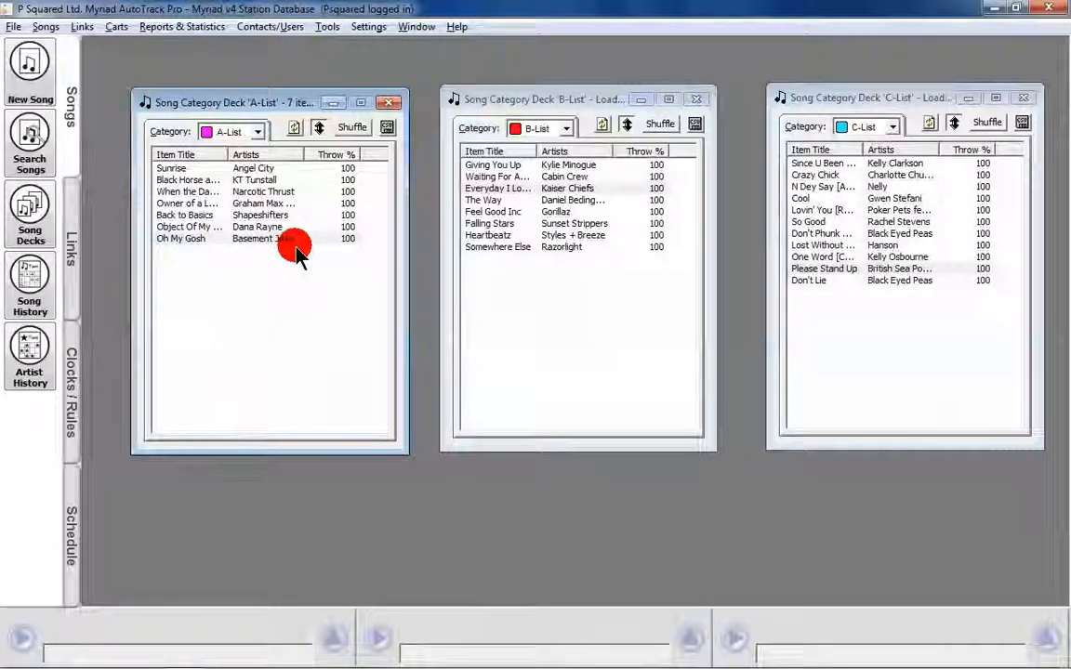
# - Switch to the Links section and open two link category deck windows
pyautogui.moveTo(295, 248); pyautogui.dragTo(35, 232)
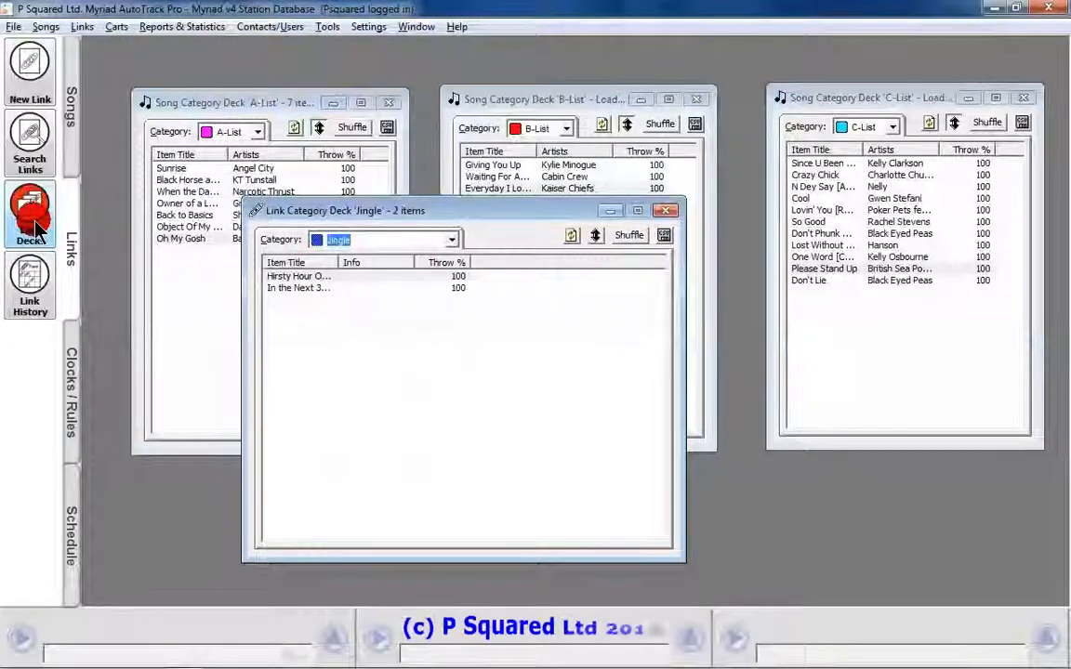
pyautogui.click(34, 222)
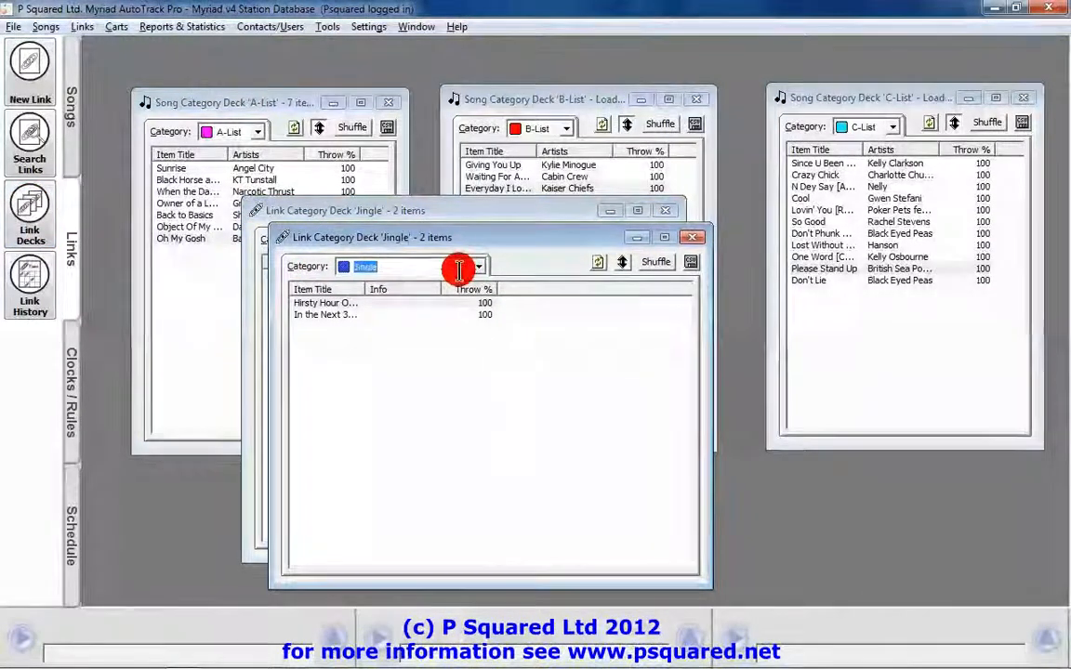
# - Switch the front link deck to the Promos category, place it beside the Jingle deck, and view the UK HOT 10 collection's details without changes
pyautogui.scroll(-3, 459, 270)
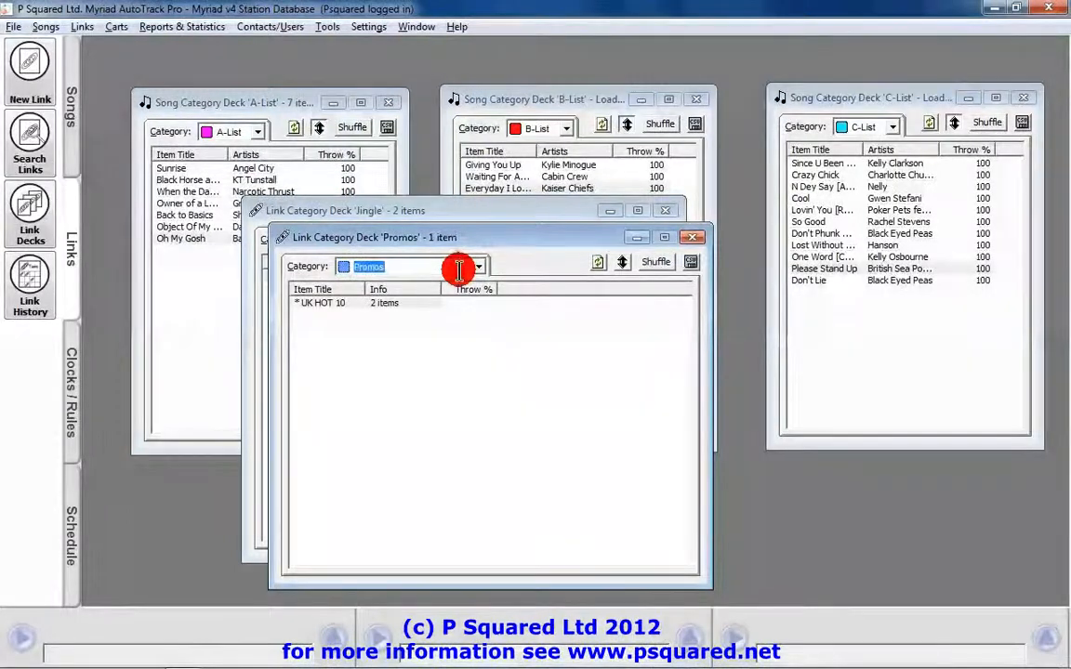
pyautogui.moveTo(436, 240); pyautogui.dragTo(855, 192)
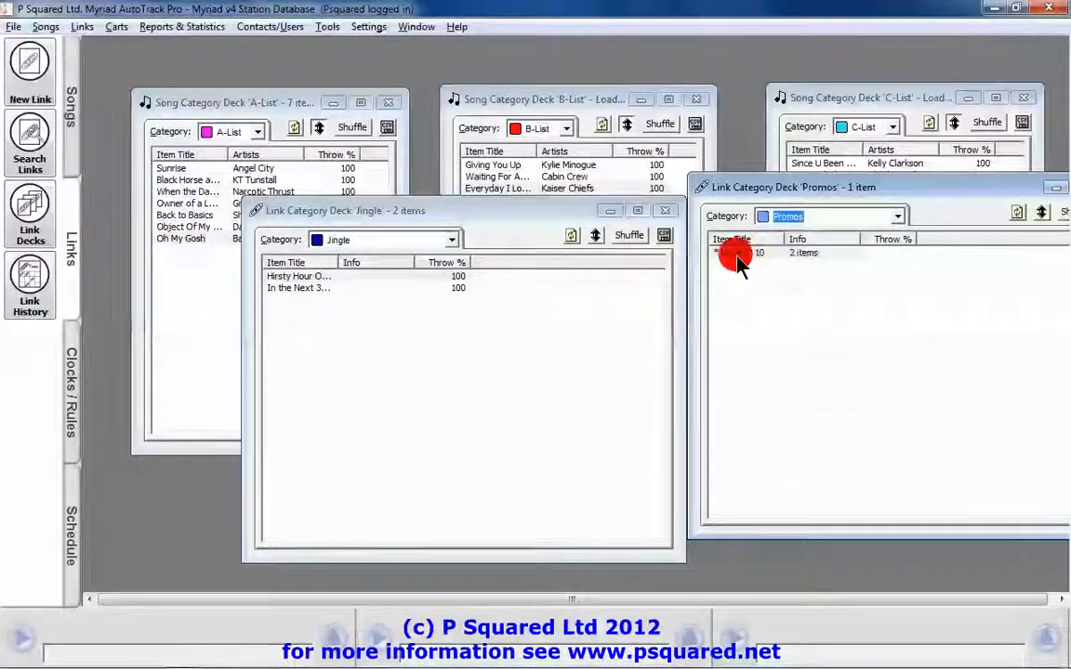
pyautogui.doubleClick(808, 253)
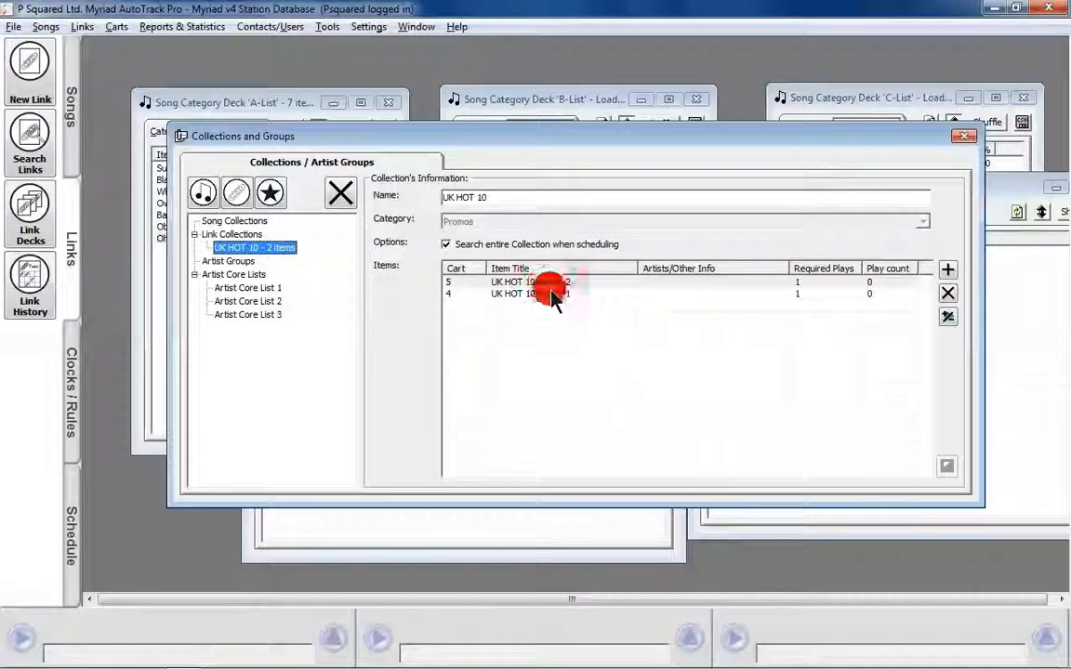
pyautogui.click(964, 137)
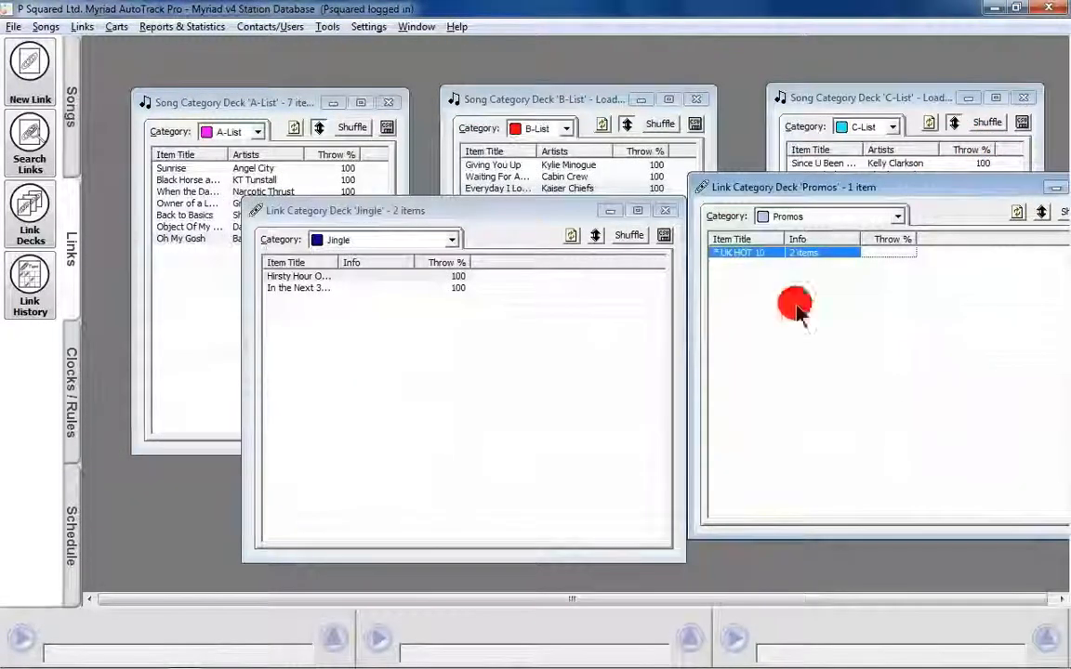
# - Close the Promos and Jingle link category decks, leaving the three song category decks open
pyautogui.moveTo(983, 189); pyautogui.dragTo(883, 196)
pyautogui.click(1008, 193)
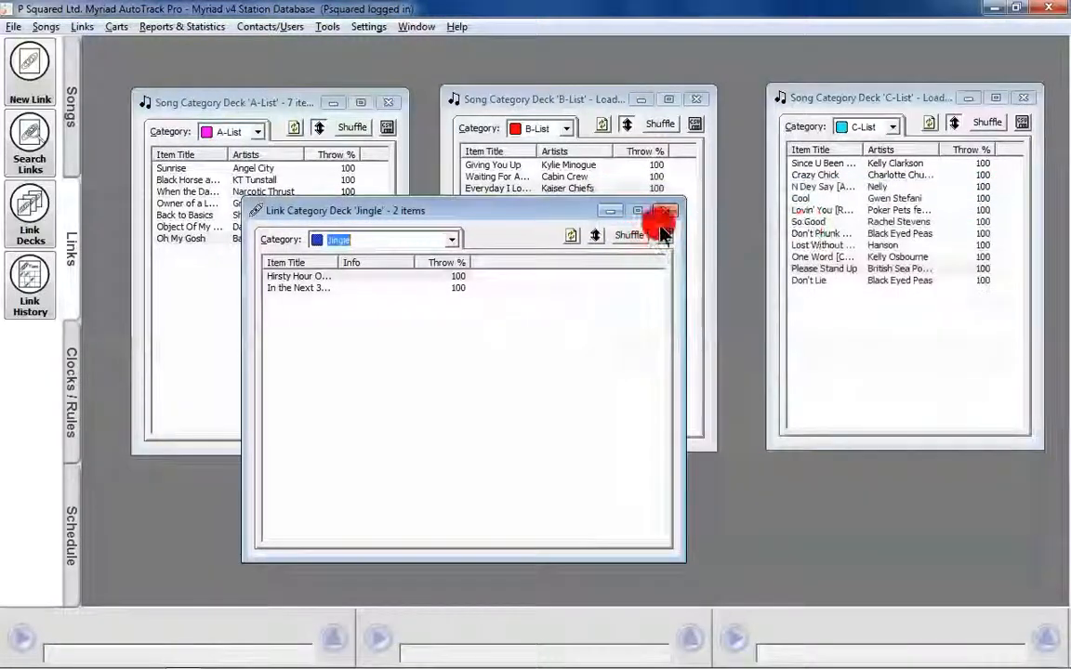
pyautogui.click(669, 212)
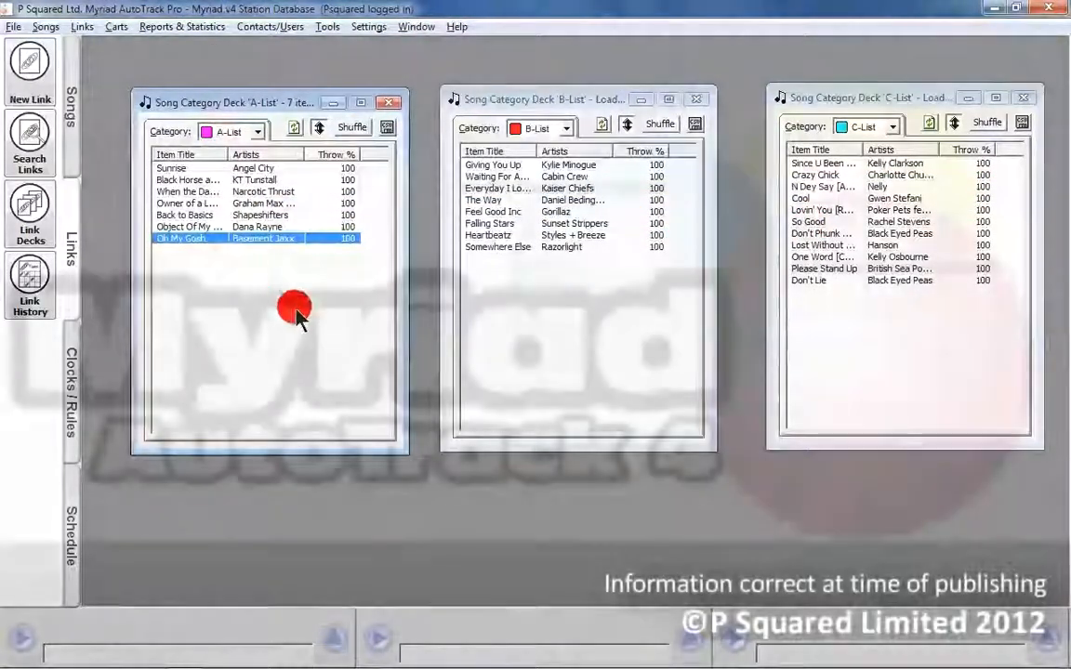